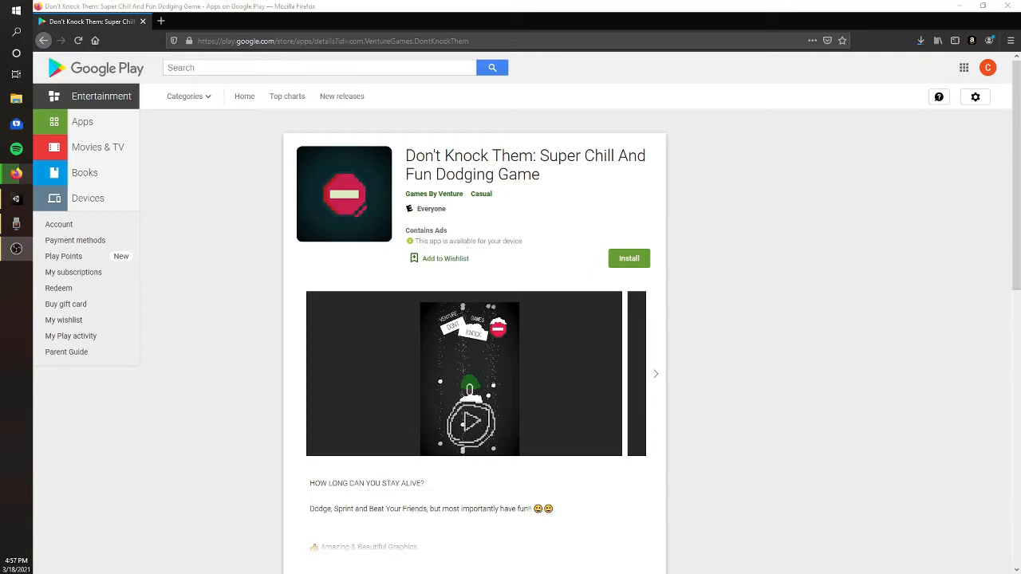
- Examine the Google Play listing of Don't Knock Them, including its screenshots, description and additional information
{"action": "scroll", "coordinate": [446, 263], "scroll_direction": "down", "scroll_amount": 5}
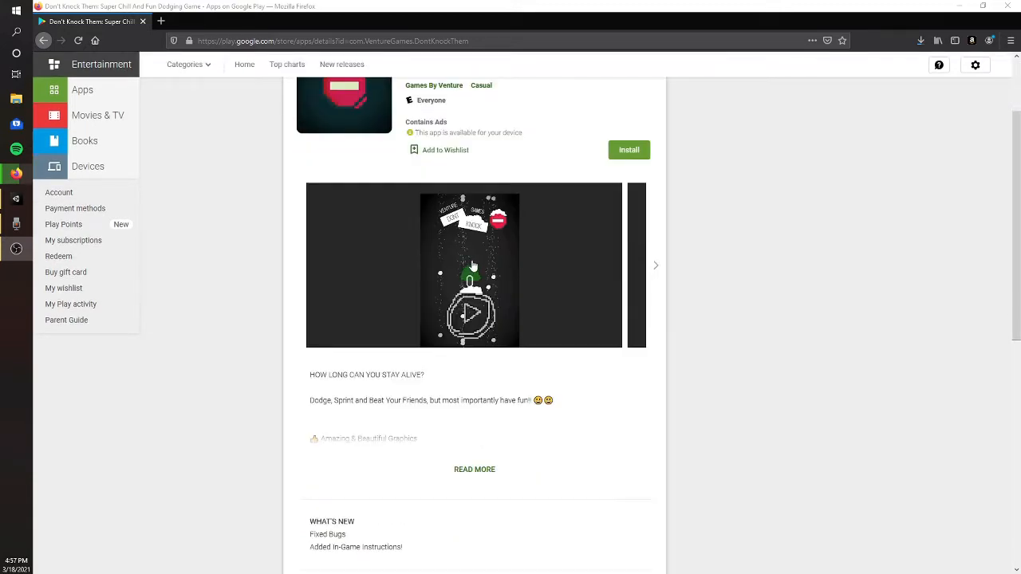
{"action": "scroll", "coordinate": [472, 265], "scroll_direction": "up", "scroll_amount": 5}
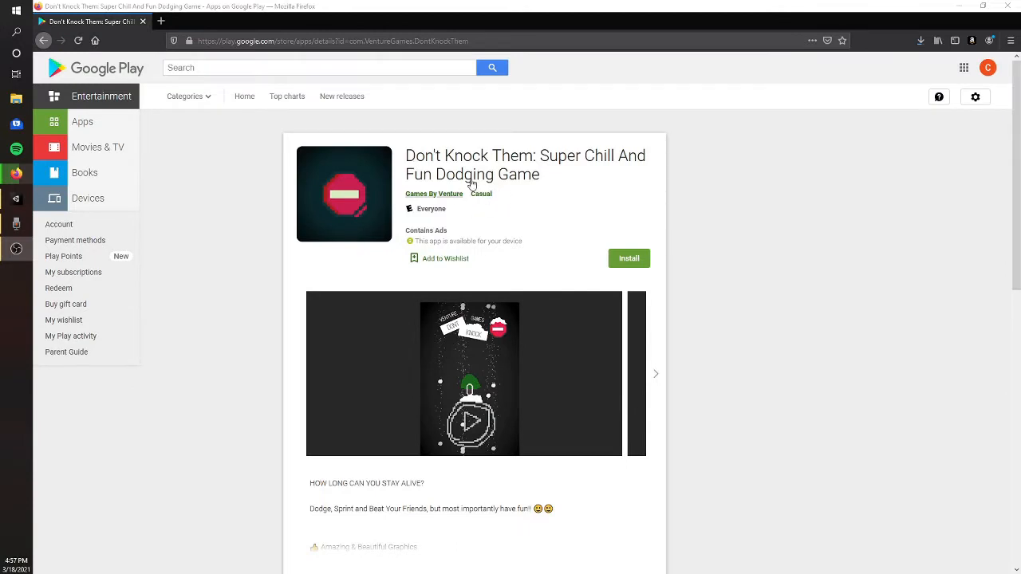
{"action": "scroll", "coordinate": [501, 170], "scroll_direction": "down", "scroll_amount": 2}
{"action": "scroll", "coordinate": [505, 162], "scroll_direction": "up", "scroll_amount": 2}
{"action": "scroll", "coordinate": [654, 279], "scroll_direction": "down", "scroll_amount": 2}
{"action": "double_click", "coordinate": [657, 268]}
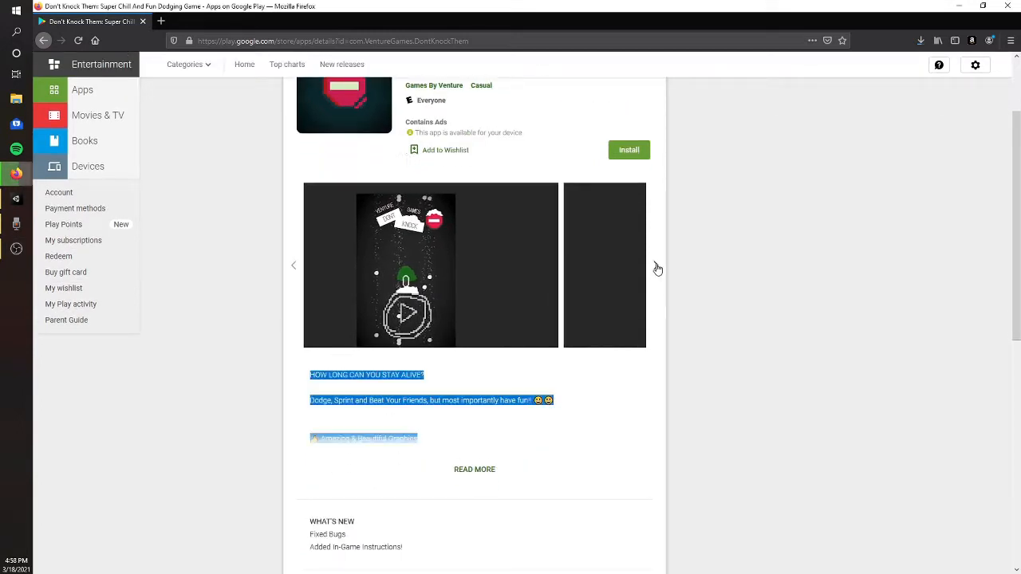
{"action": "left_click", "coordinate": [613, 408]}
{"action": "scroll", "coordinate": [608, 374], "scroll_direction": "down", "scroll_amount": 5}
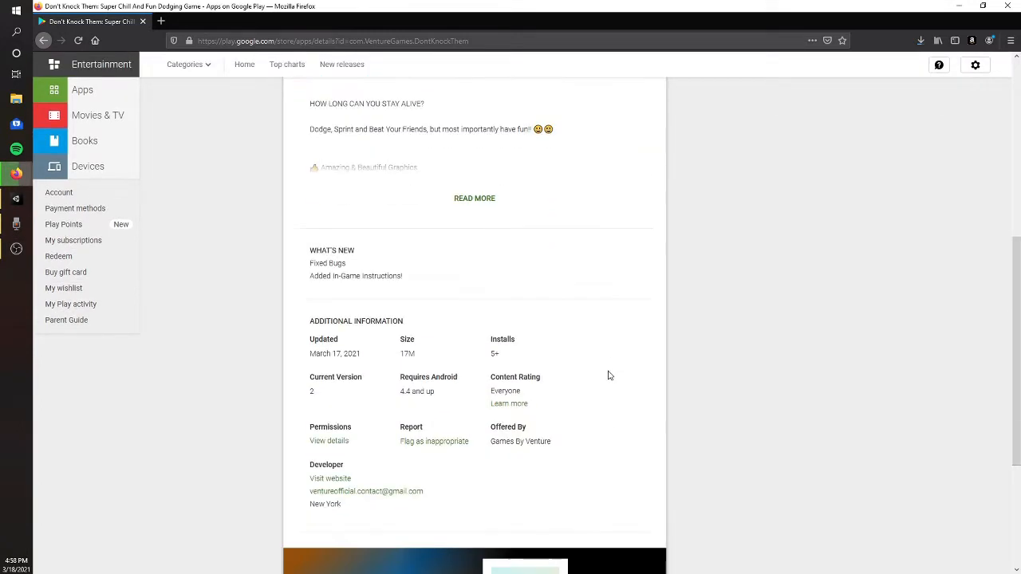
{"action": "scroll", "coordinate": [621, 373], "scroll_direction": "up", "scroll_amount": 7}
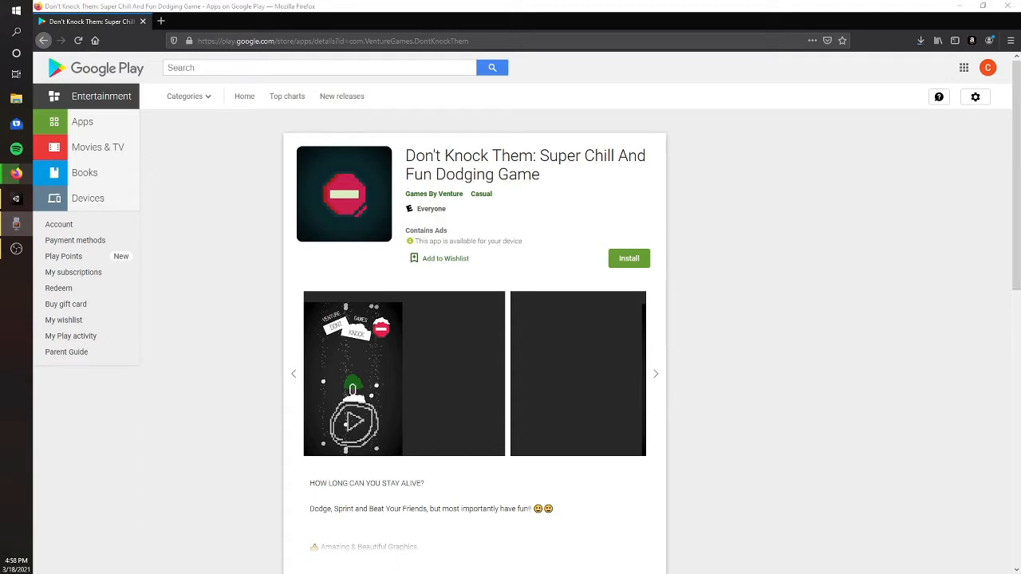
- Switch to Unity, deselect the Player and view the tree-covered terrain from across the water
{"action": "left_click", "coordinate": [958, 9]}
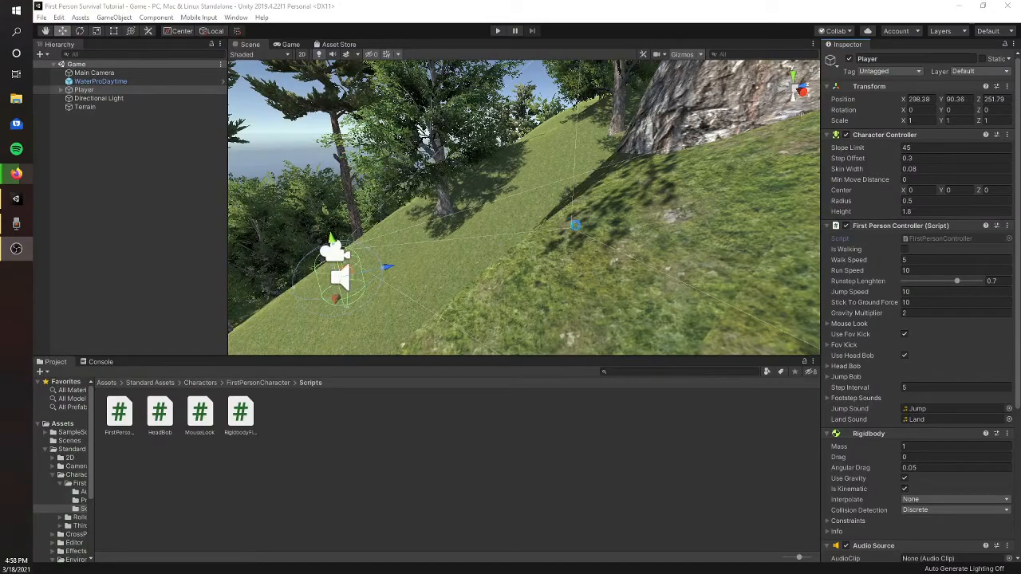
{"action": "key", "text": "s"}
{"action": "right_click_drag", "start_coordinate": [624, 237], "coordinate": [71, 211]}
{"action": "key", "text": "w"}
{"action": "key", "text": "f"}
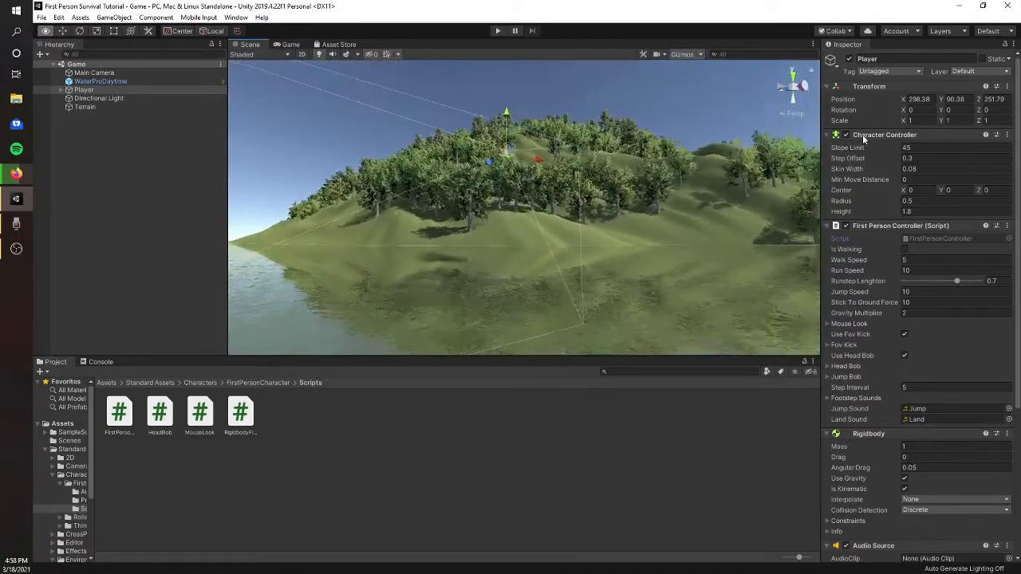
{"action": "left_click", "coordinate": [693, 112]}
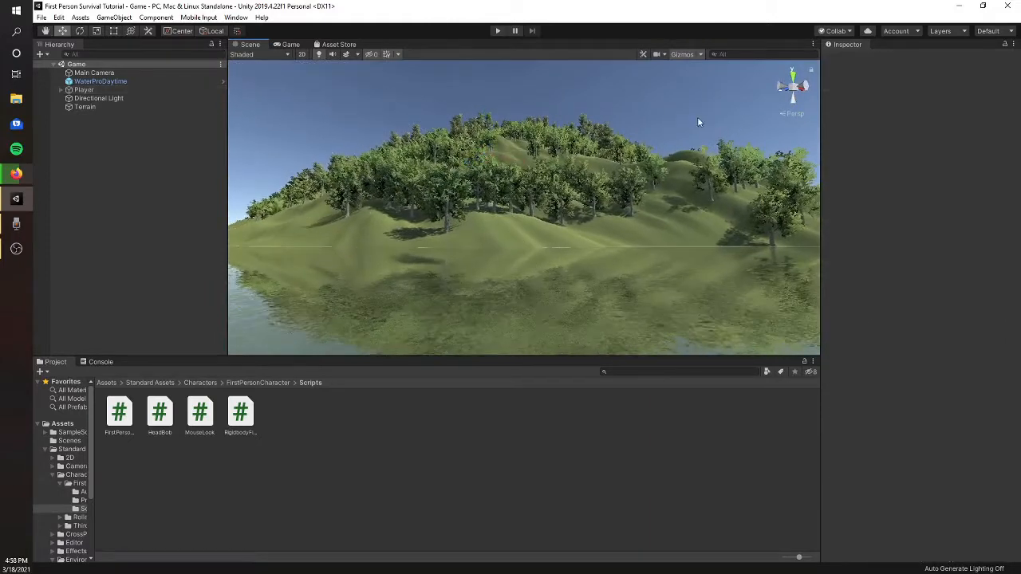
{"action": "right_click_drag", "start_coordinate": [627, 191], "coordinate": [610, 173]}
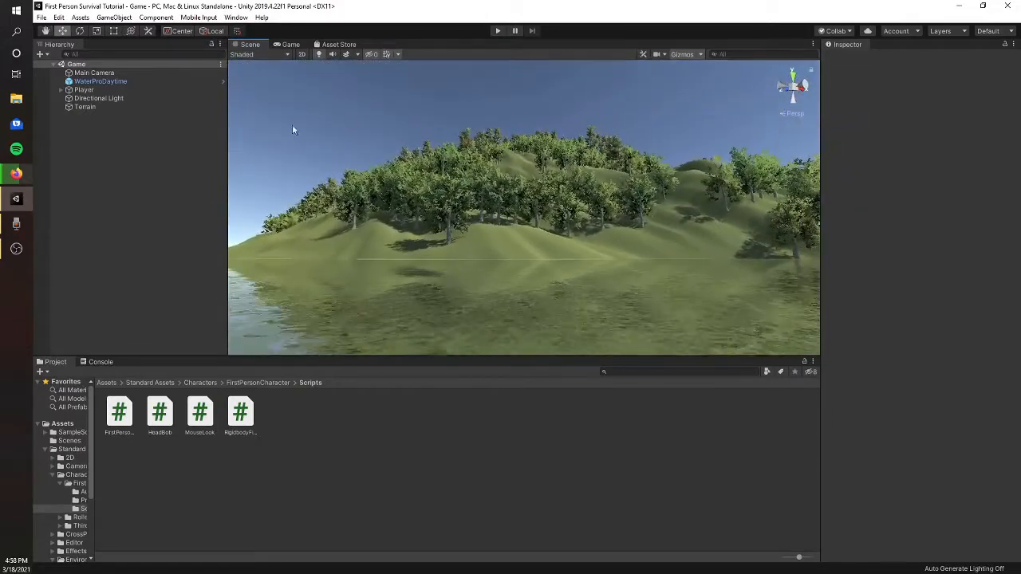
- Play-test the Game scene by walking the player forward through the forested hills, and stop play mode
{"action": "left_click", "coordinate": [497, 31]}
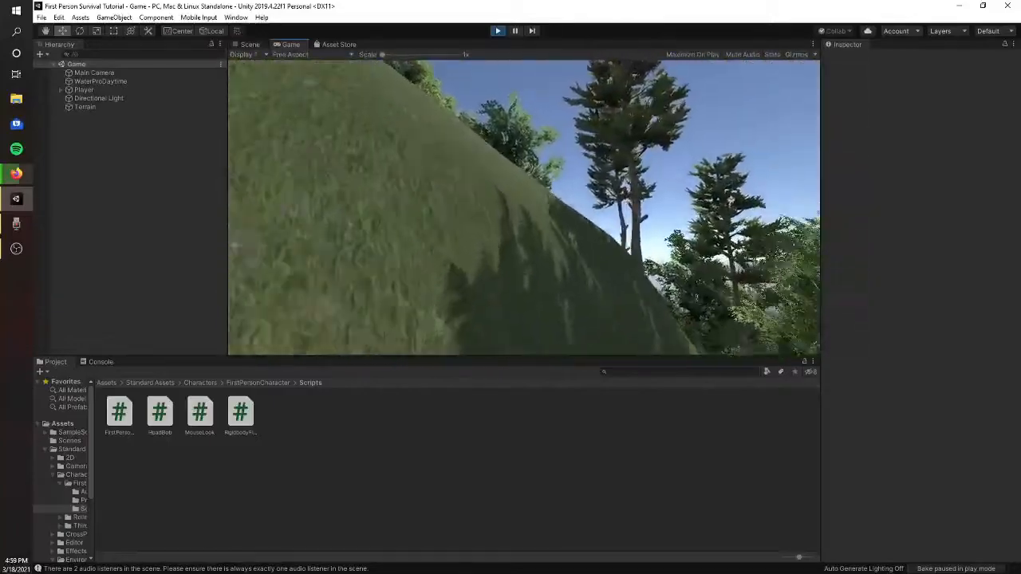
{"action": "key", "text": "w"}
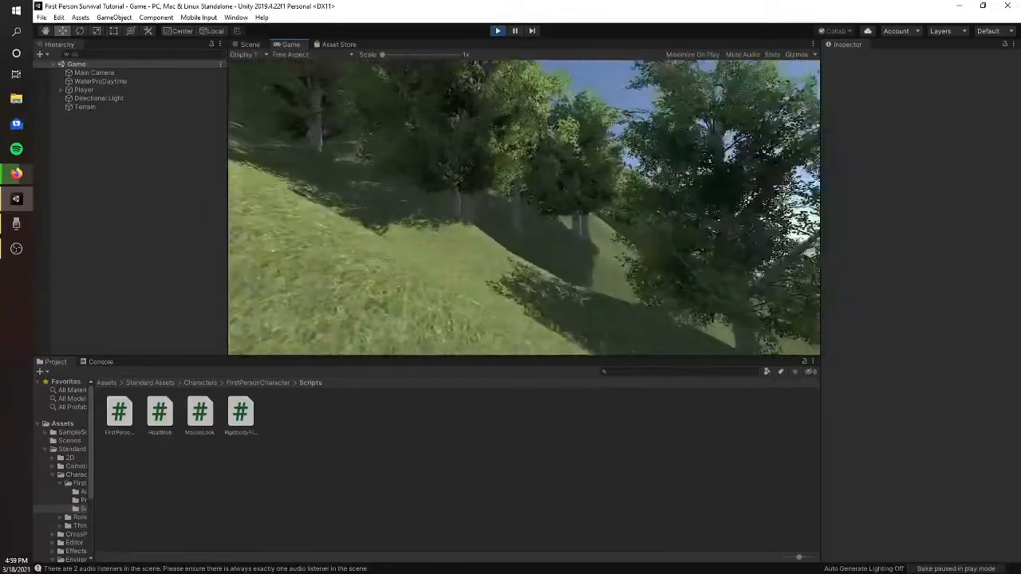
{"action": "key", "text": "w"}
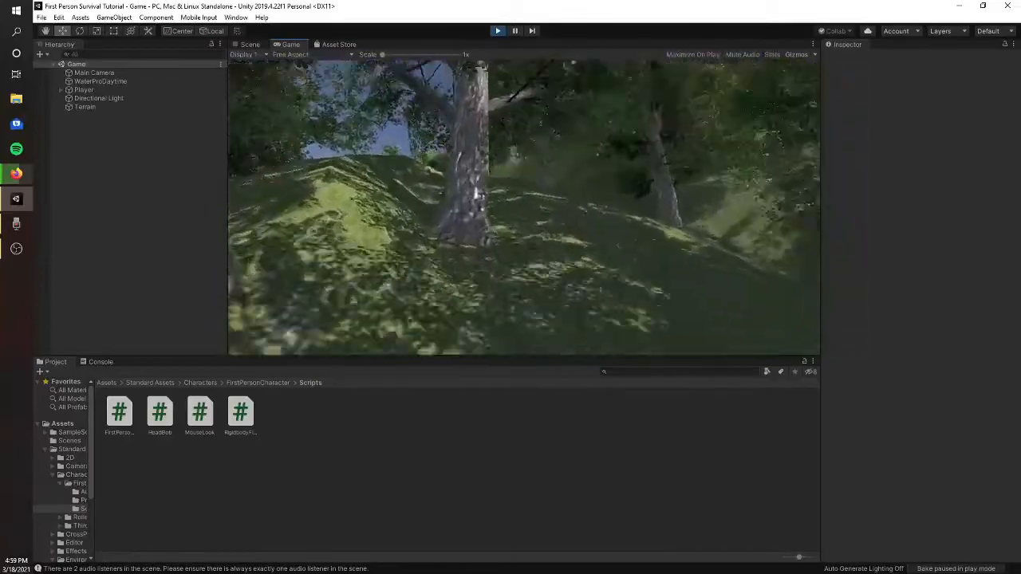
{"action": "key", "text": "w"}
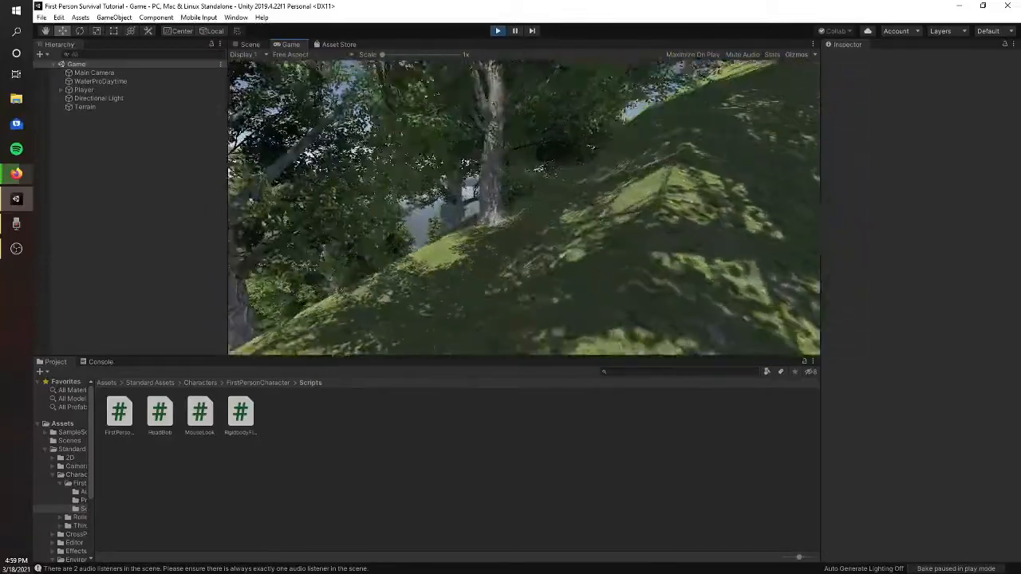
{"action": "key", "text": "w"}
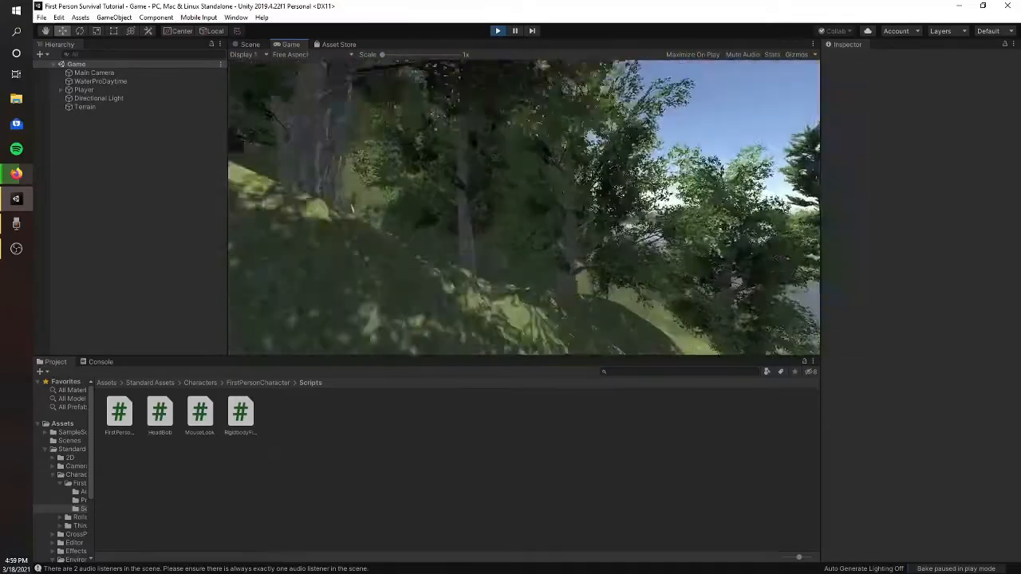
{"action": "key", "text": "w"}
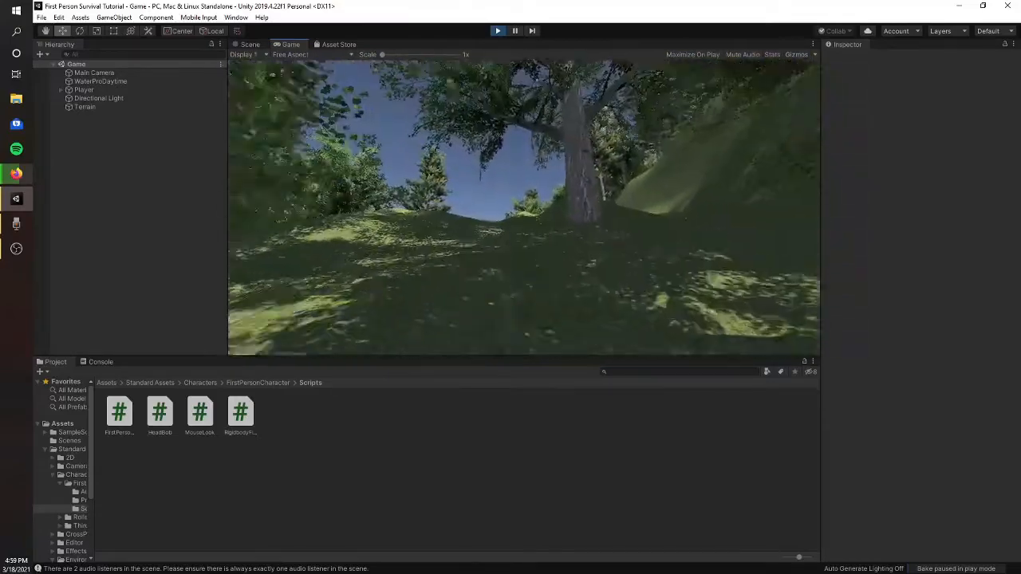
{"action": "key", "text": "w"}
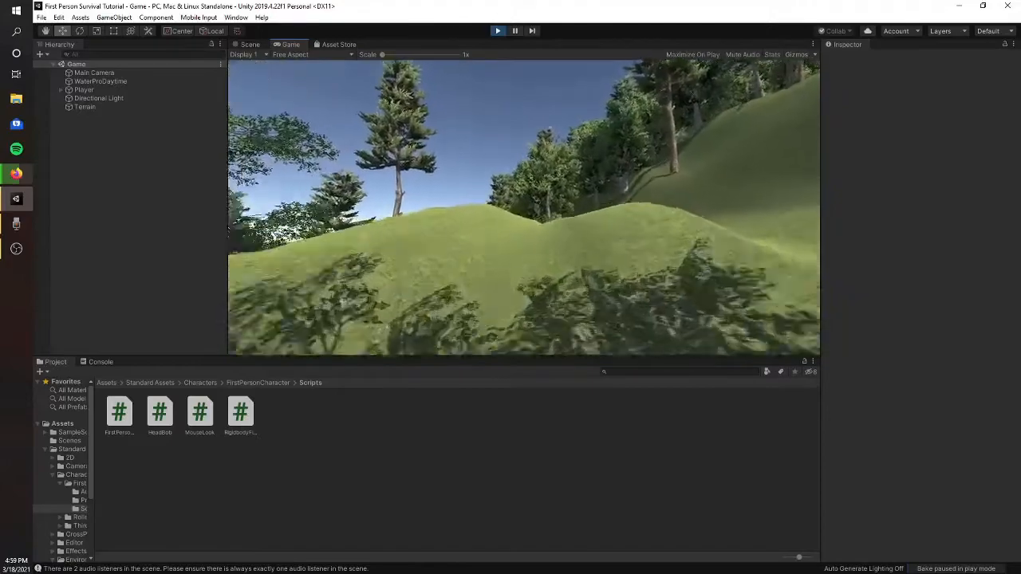
{"action": "key", "text": "w"}
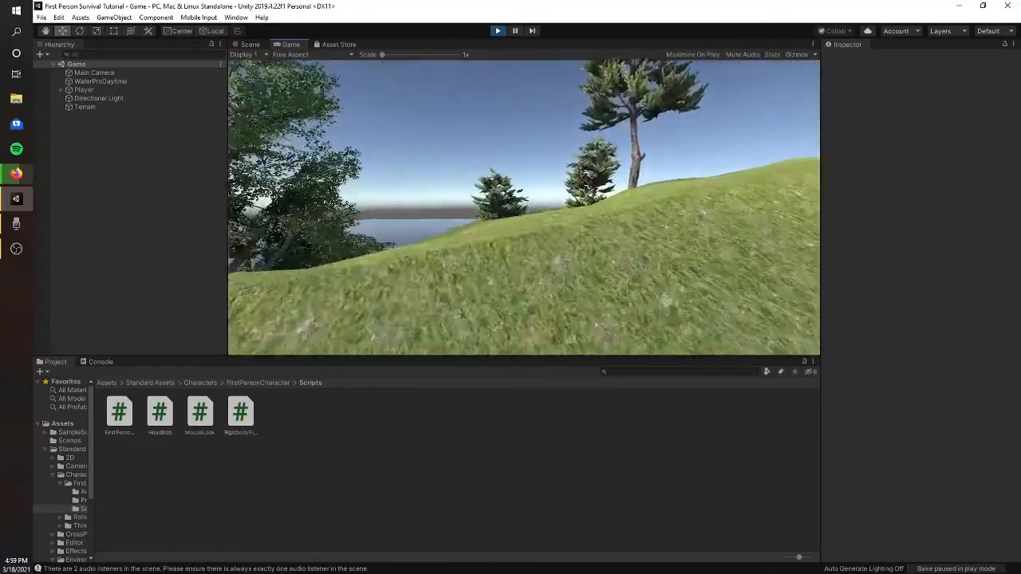
{"action": "key", "text": "w"}
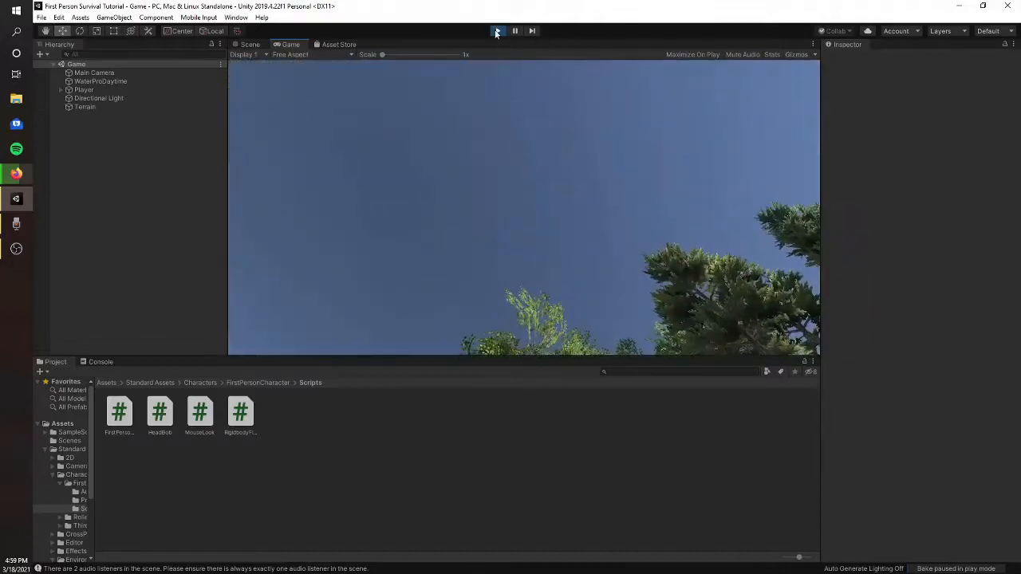
{"action": "left_click", "coordinate": [497, 30]}
{"action": "right_click_drag", "start_coordinate": [561, 213], "coordinate": [550, 191]}
{"action": "key", "text": "w"}
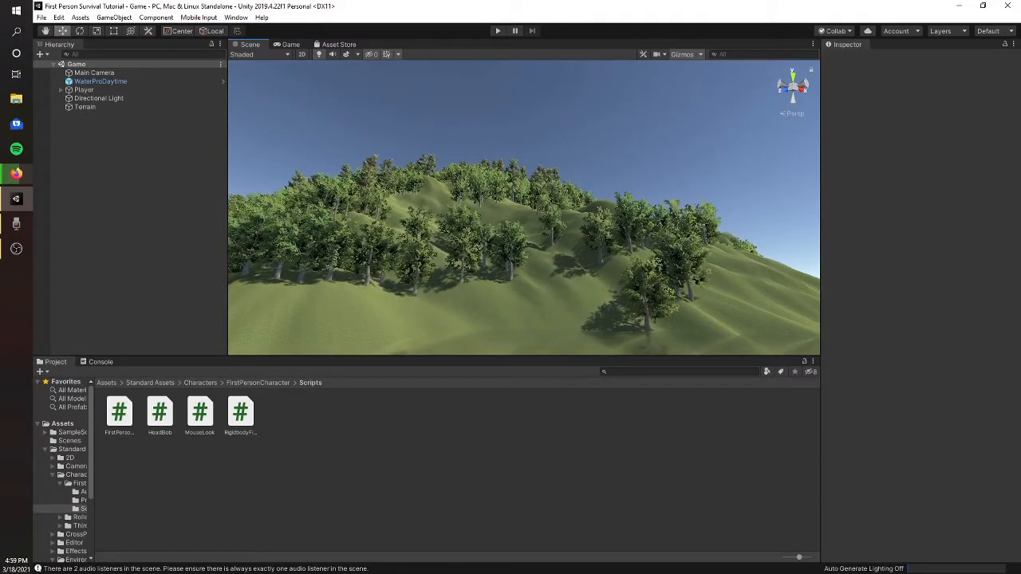
{"action": "left_click", "coordinate": [16, 223]}
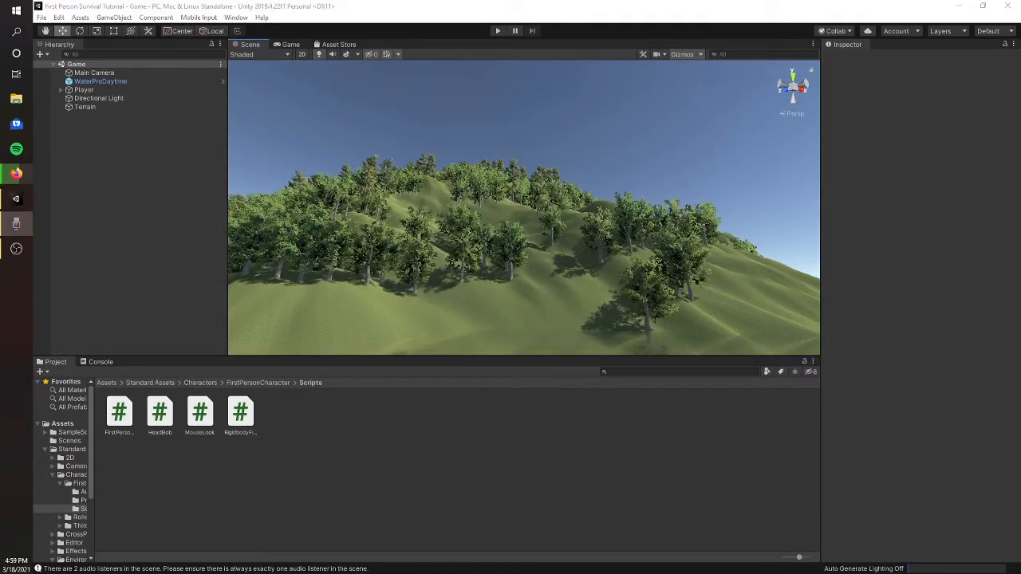
{"action": "left_click", "coordinate": [181, 179]}
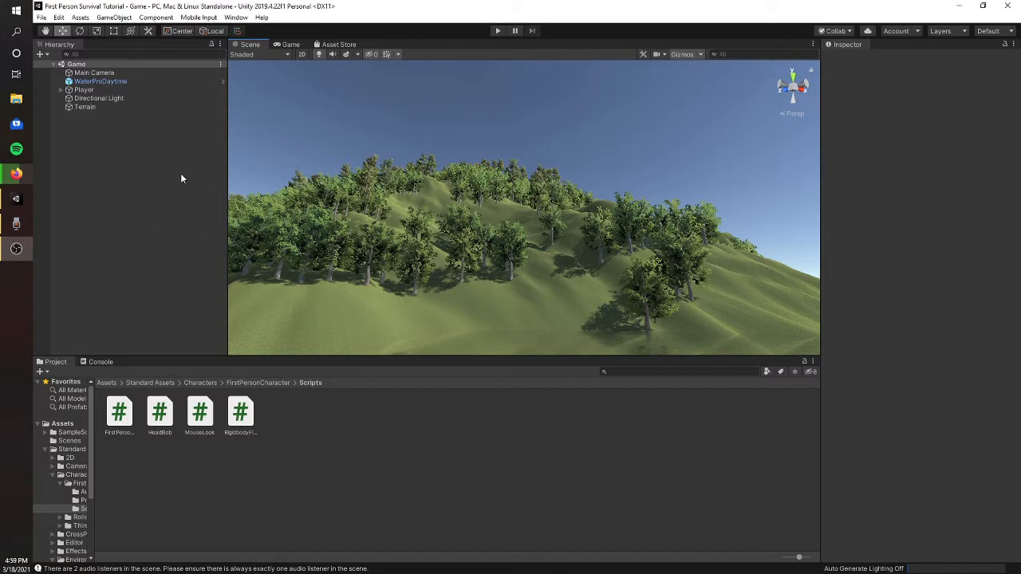
- Search the Package Manager's Unity Registry for "post" and install Post Processing 3.0.3
{"action": "left_click", "coordinate": [235, 17]}
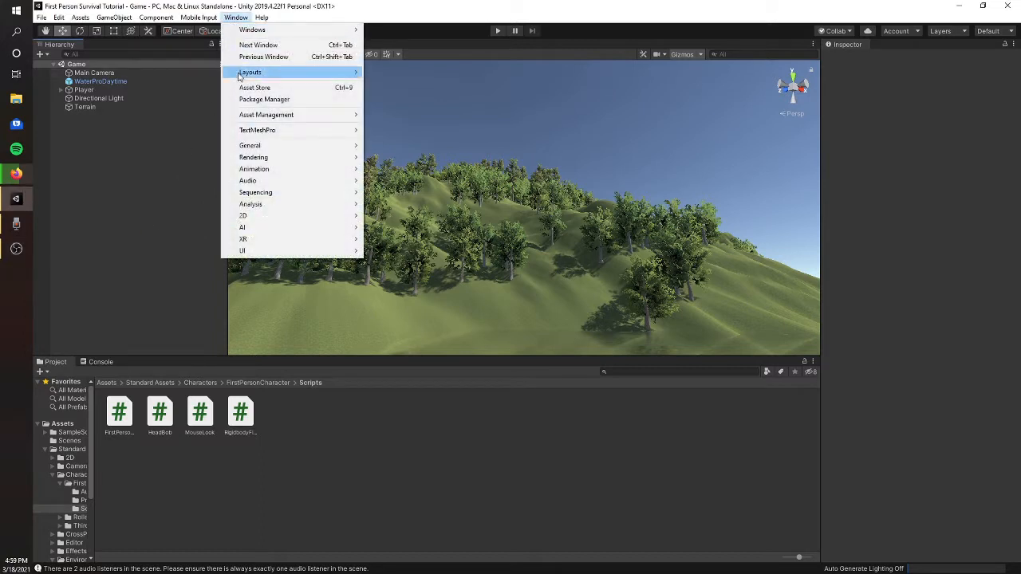
{"action": "left_click", "coordinate": [254, 98]}
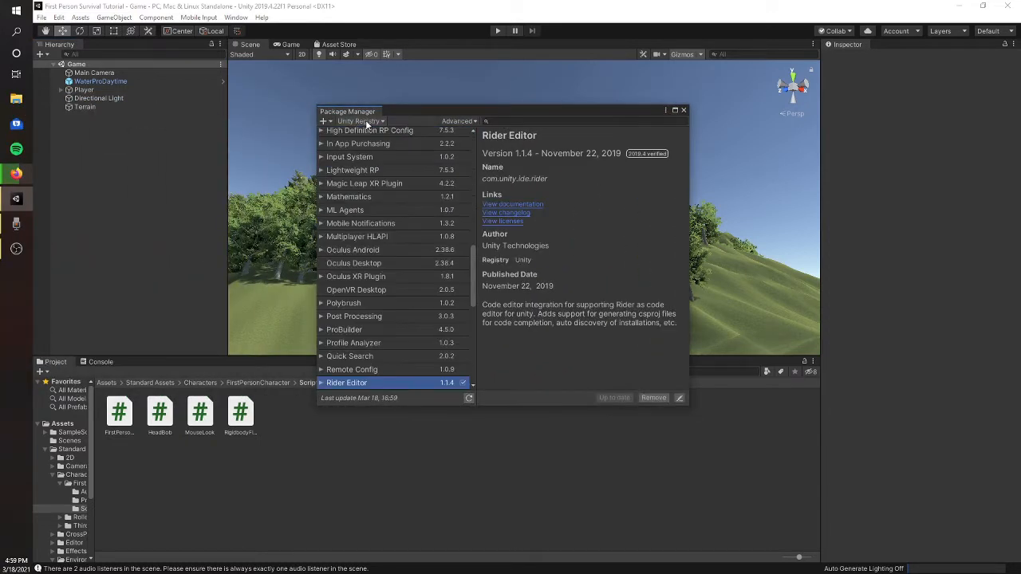
{"action": "left_click", "coordinate": [514, 122]}
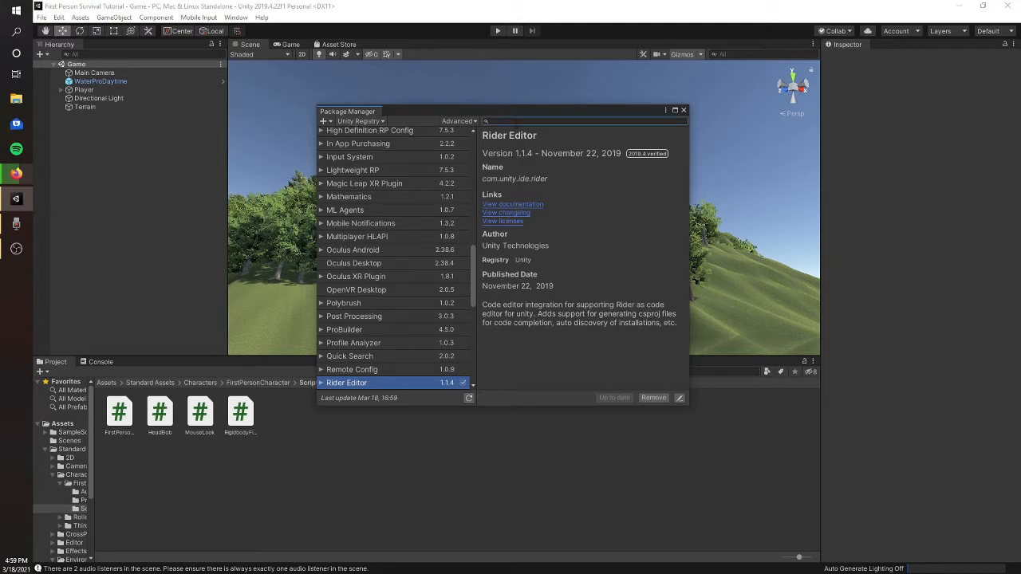
{"action": "key", "text": "t"}
{"action": "type", "text": "post"}
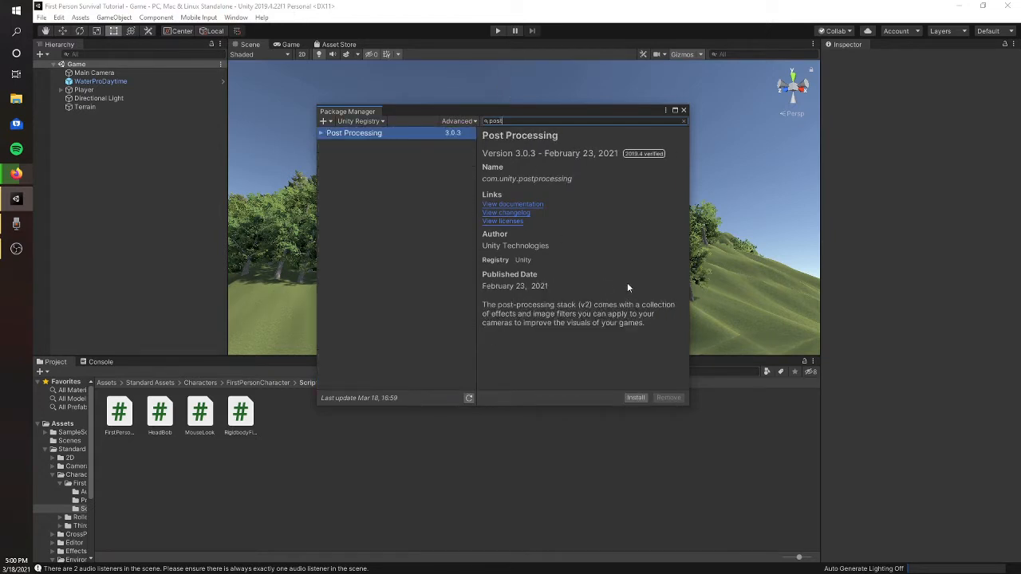
{"action": "left_click", "coordinate": [634, 398]}
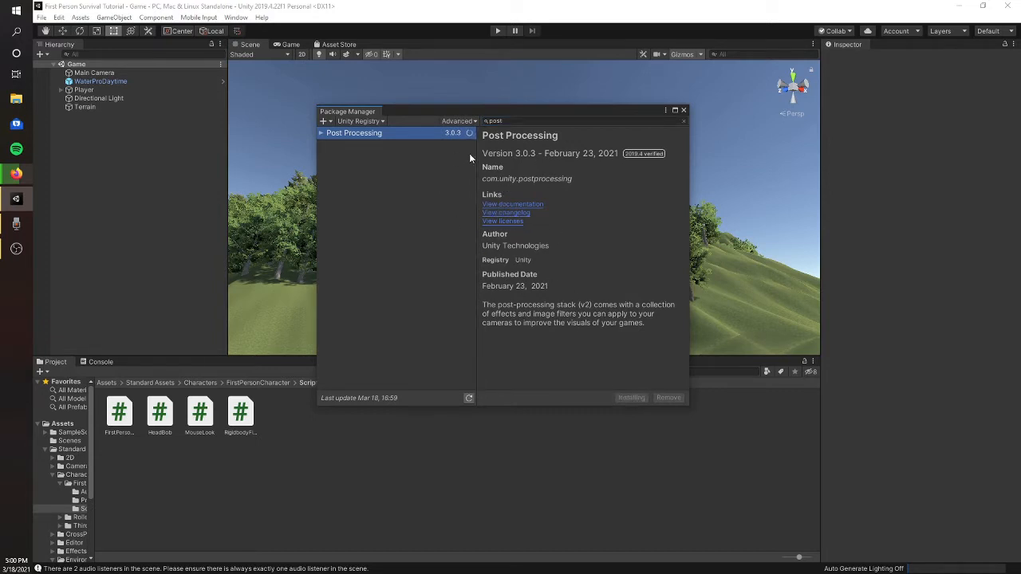
- Enable the display of preview packages in the Package Manager and accept the confirmation
{"action": "left_click", "coordinate": [458, 121]}
{"action": "left_click", "coordinate": [449, 156]}
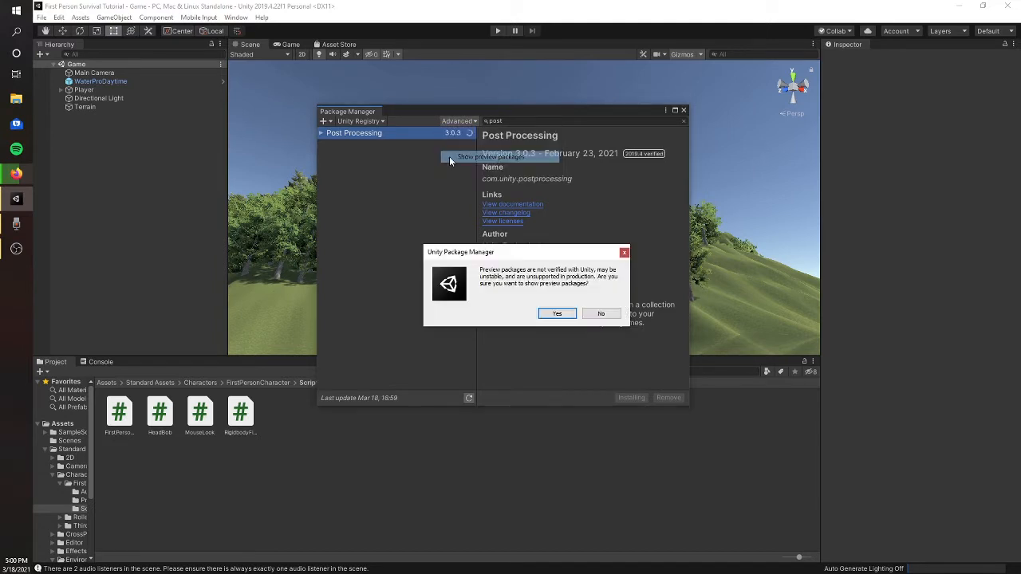
{"action": "left_click", "coordinate": [551, 314]}
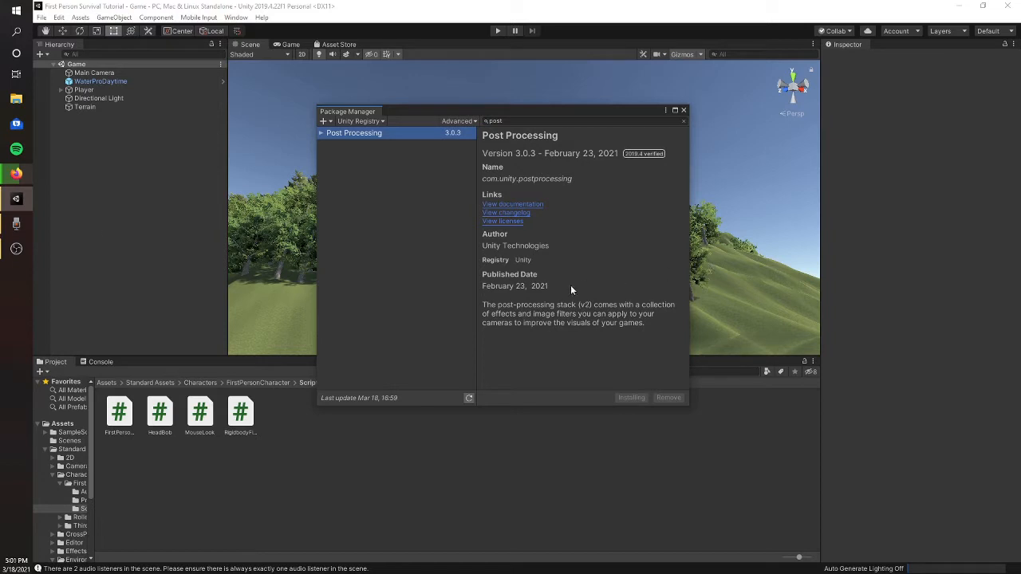
- Wait for the Post Processing installation to finish and close the Package Manager
{"action": "left_click_drag", "start_coordinate": [558, 108], "coordinate": [560, 110]}
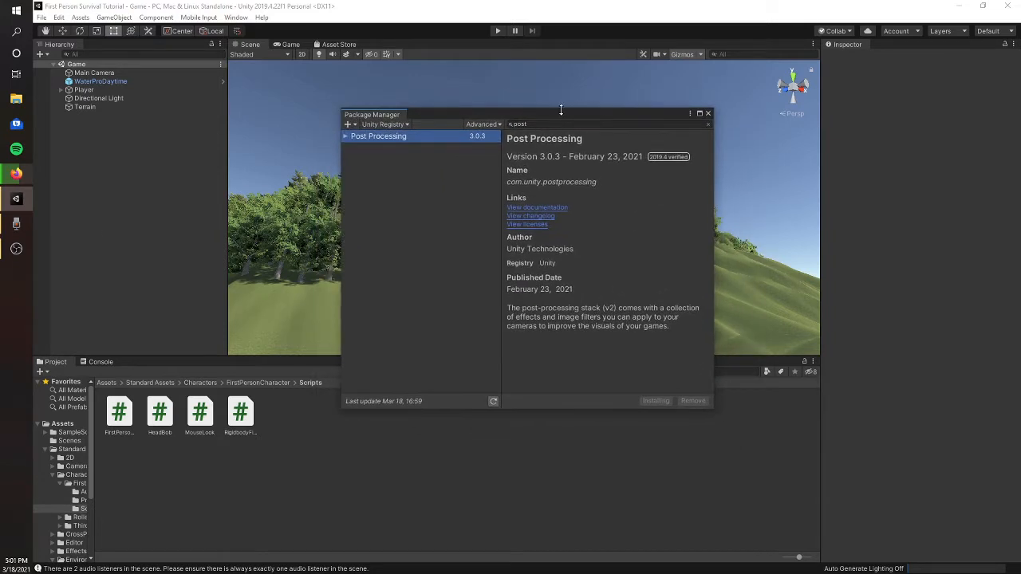
{"action": "key", "text": "super+d"}
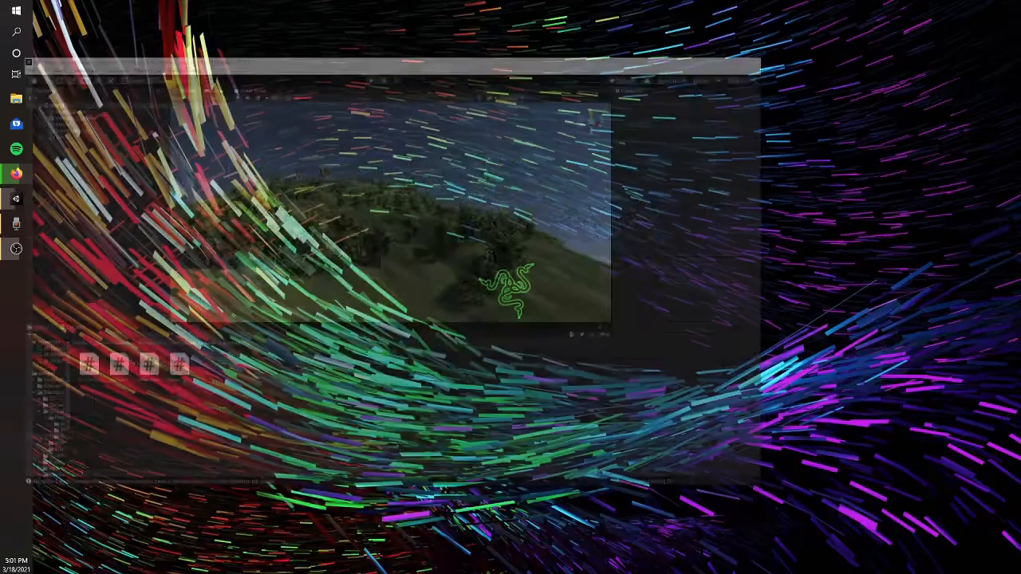
{"action": "key", "text": "super+d"}
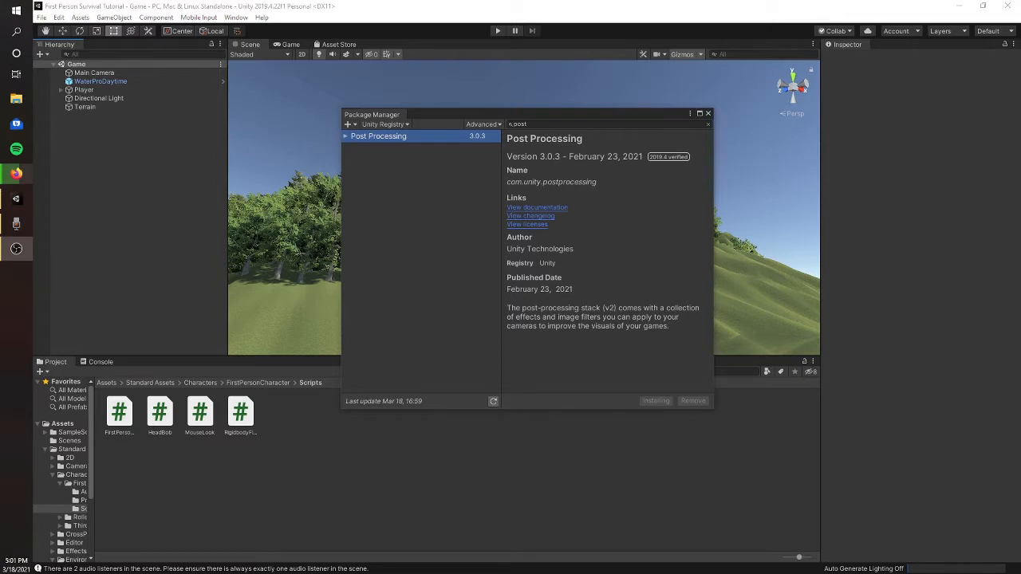
{"action": "left_click", "coordinate": [677, 382]}
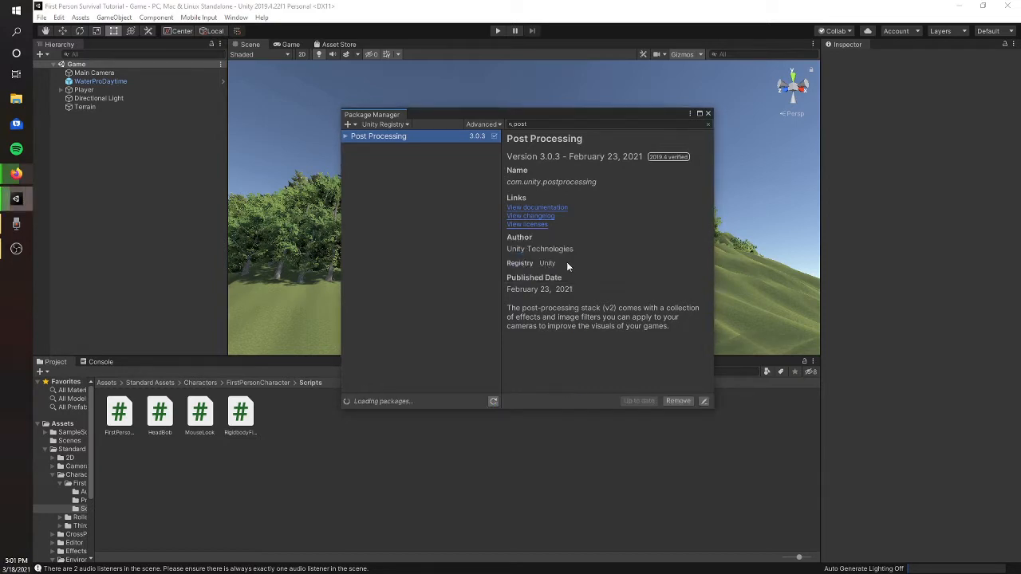
{"action": "left_click", "coordinate": [708, 114]}
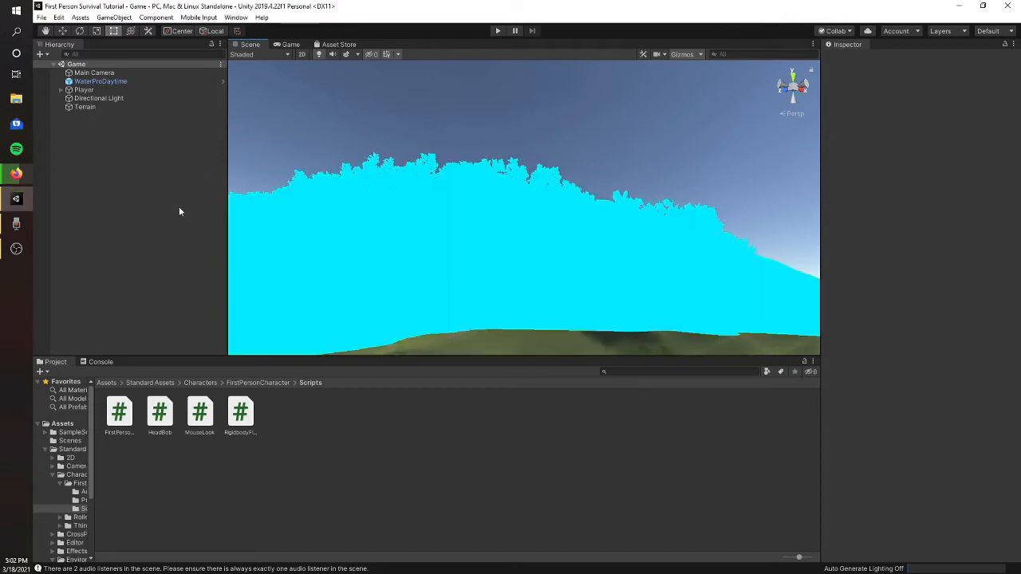
- Create an empty game object at the root of the Game scene
{"action": "right_click_drag", "start_coordinate": [554, 222], "coordinate": [494, 240]}
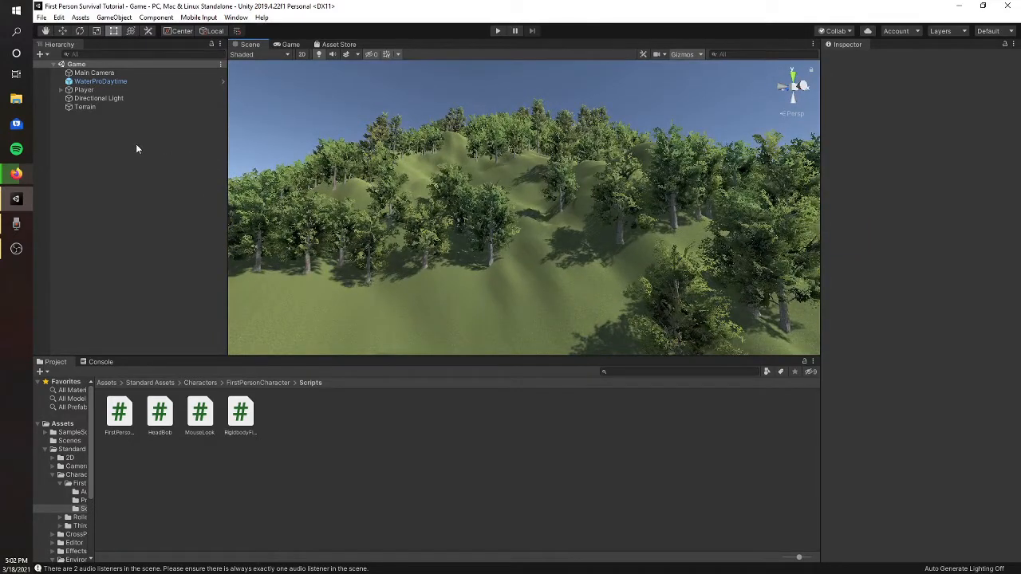
{"action": "right_click", "coordinate": [114, 150]}
{"action": "left_click", "coordinate": [151, 248]}
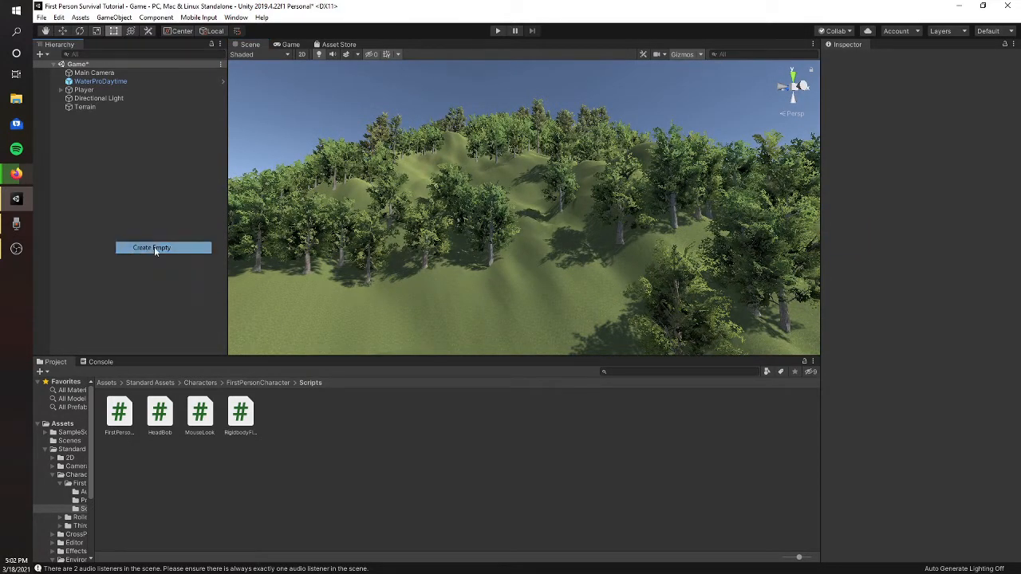
- Rename the new empty game object to POST FX
{"action": "left_click", "coordinate": [883, 60]}
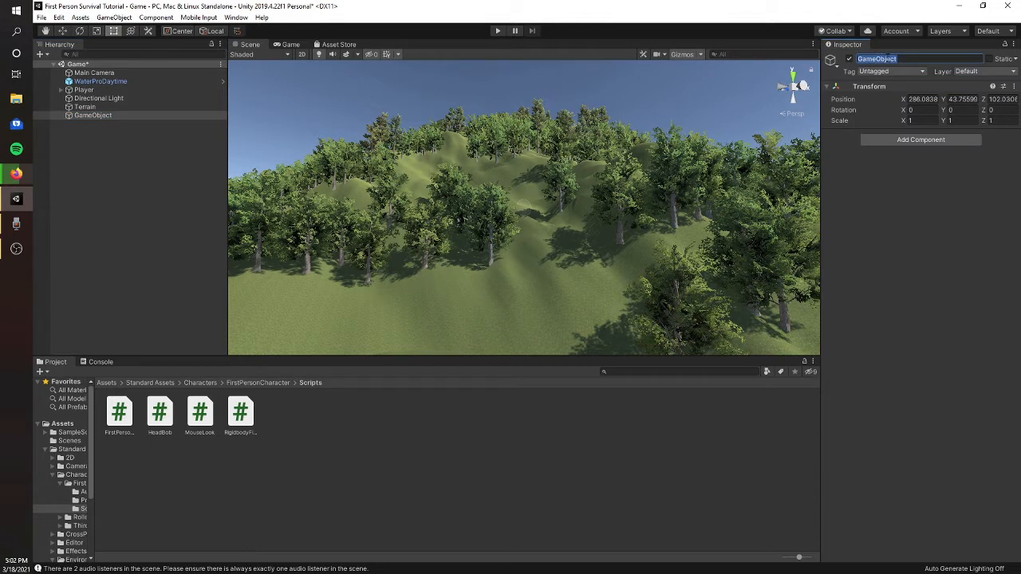
{"action": "type", "text": "POOS"}
{"action": "key", "text": "BackSpace"}
{"action": "key", "text": "BackSpace"}
{"action": "type", "text": "T FX"}
{"action": "key", "text": "Return"}
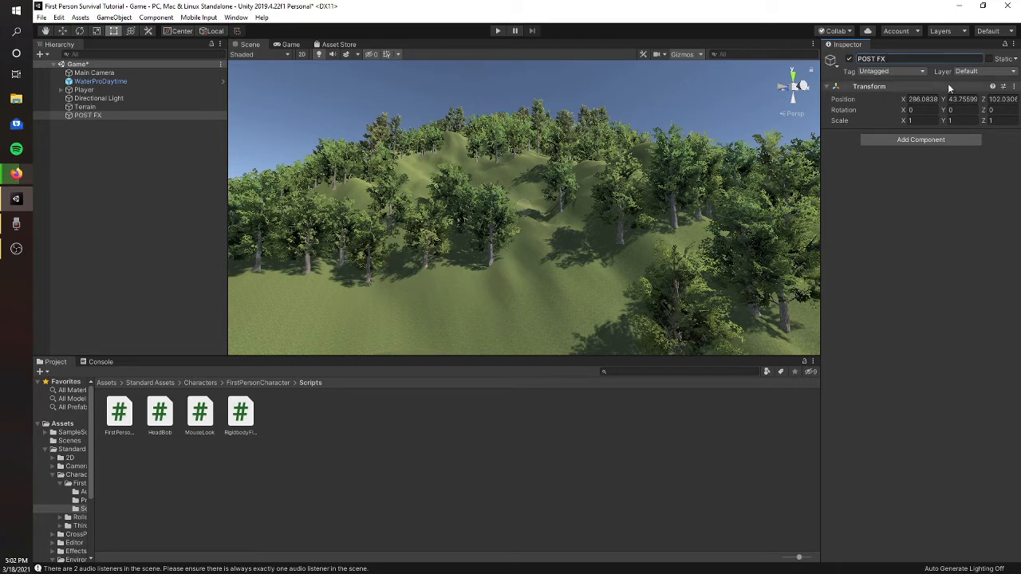
- Add a new layer named postp as User Layer 8 in the project's layer settings
{"action": "left_click", "coordinate": [981, 72]}
{"action": "left_click", "coordinate": [969, 144]}
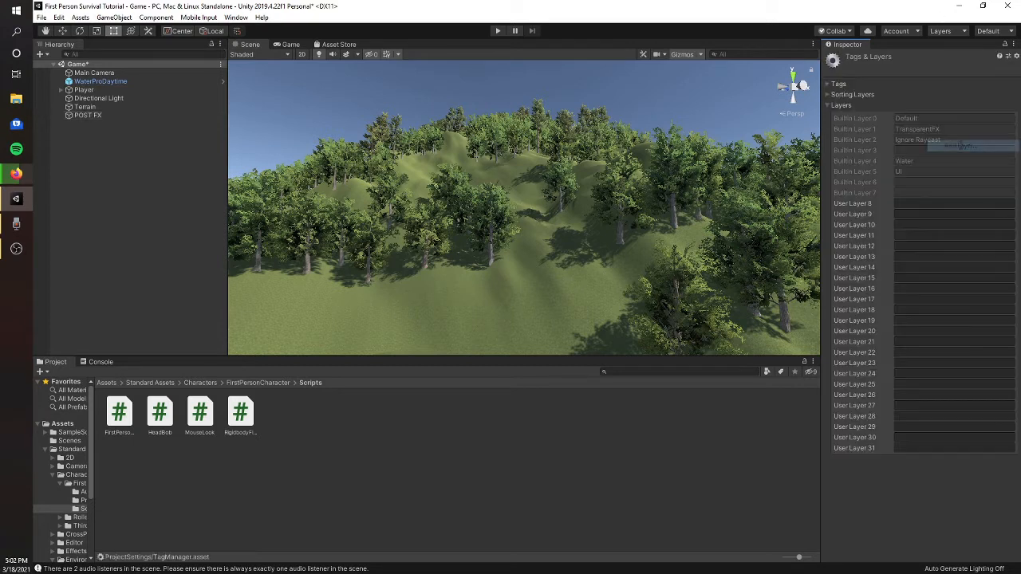
{"action": "left_click", "coordinate": [921, 207]}
{"action": "type", "text": "p"}
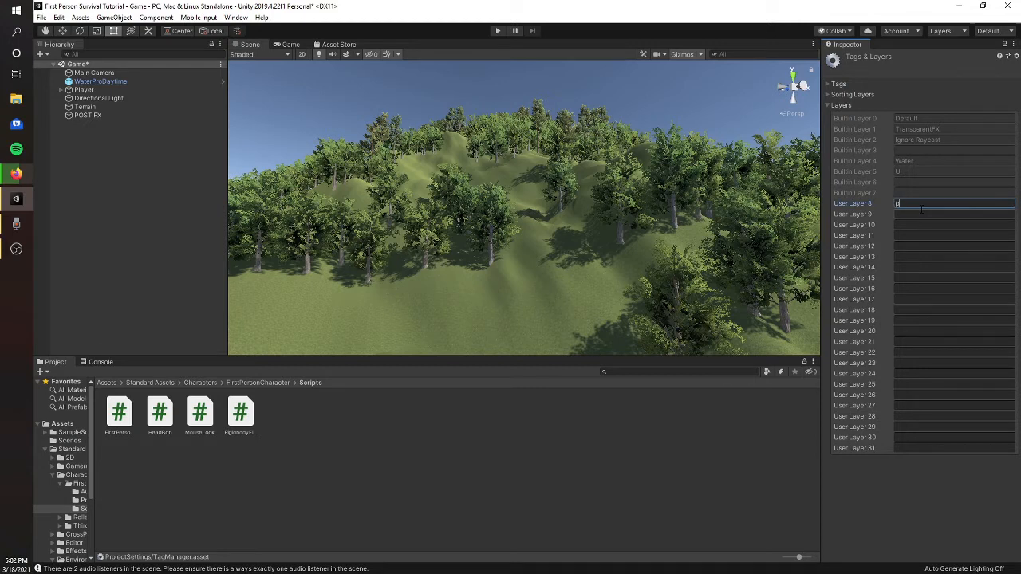
{"action": "type", "text": "ostp"}
- Assign the POST FX object to the postp layer and add a Post-process Volume component to it
{"action": "left_click", "coordinate": [108, 115]}
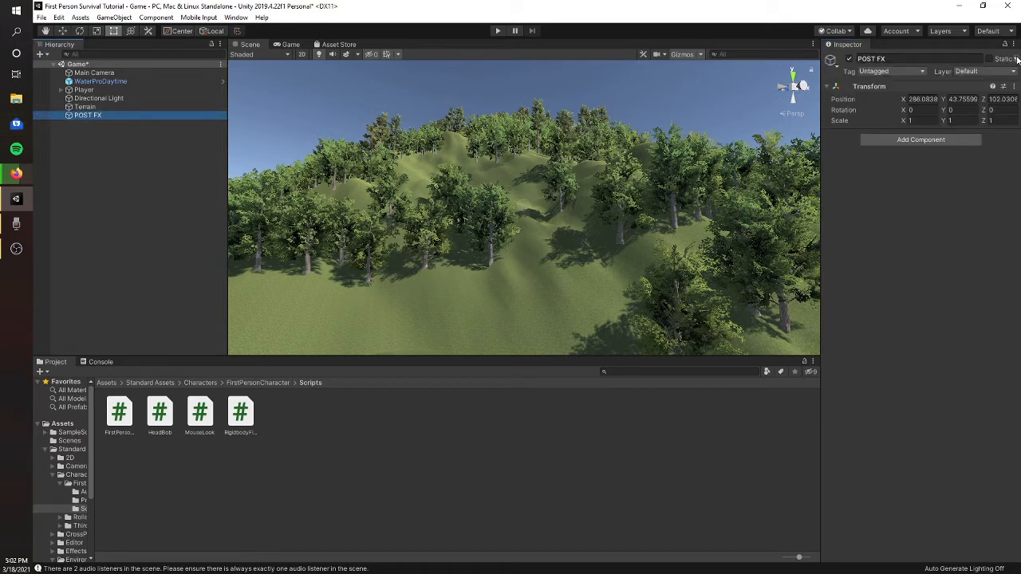
{"action": "left_click", "coordinate": [985, 71]}
{"action": "left_click", "coordinate": [978, 141]}
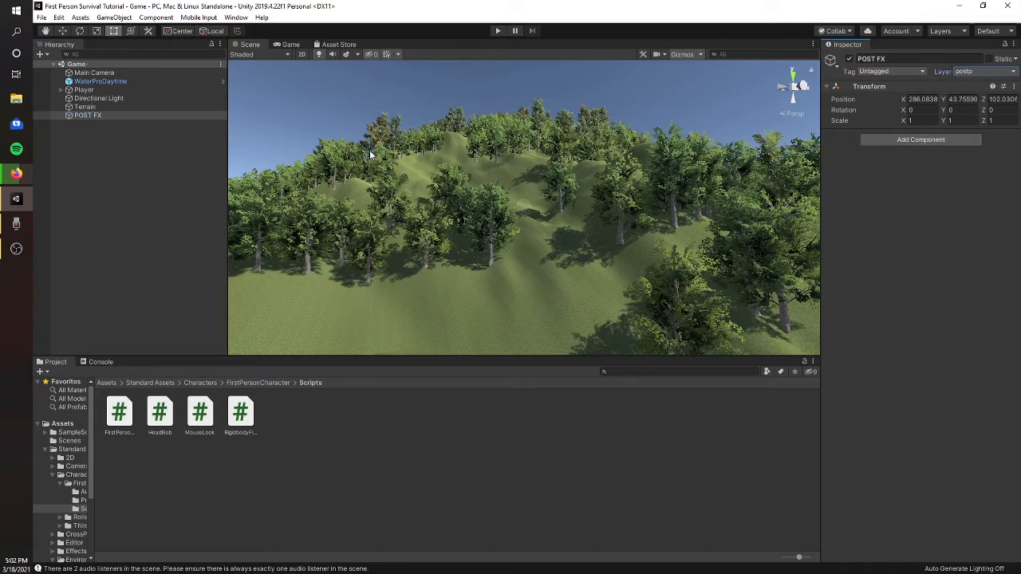
{"action": "left_click", "coordinate": [945, 141]}
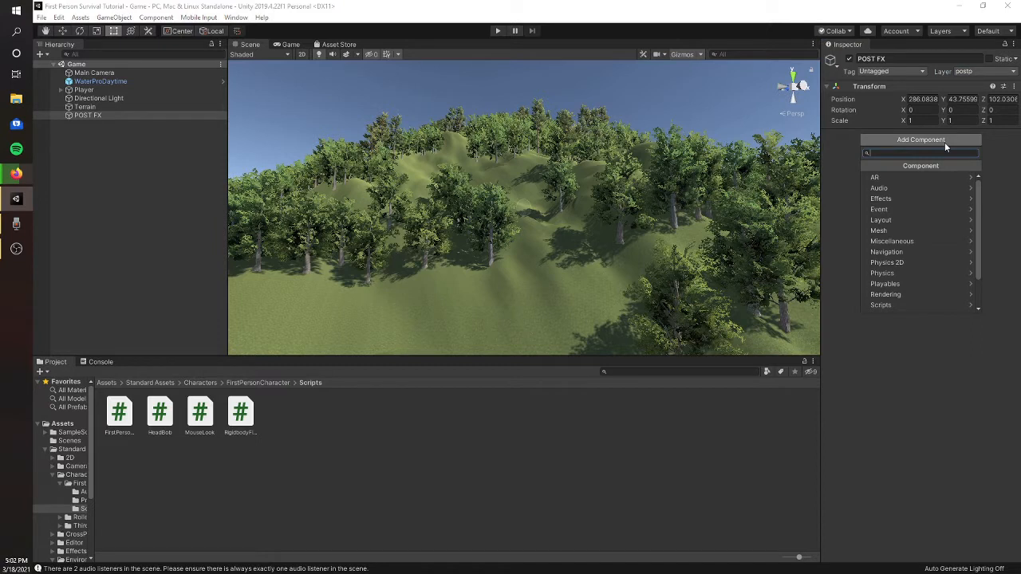
{"action": "type", "text": "pos"}
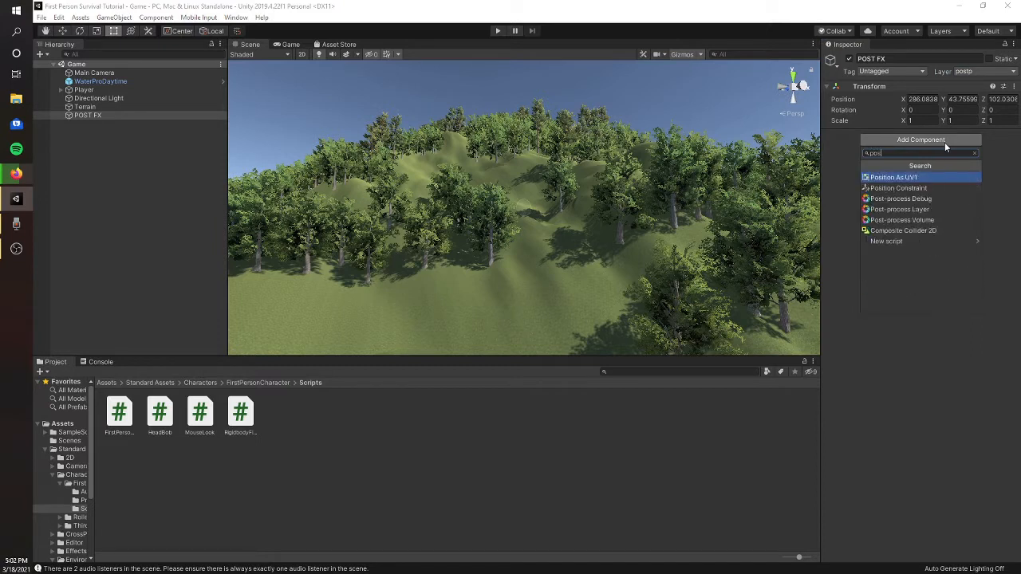
{"action": "left_click", "coordinate": [913, 219]}
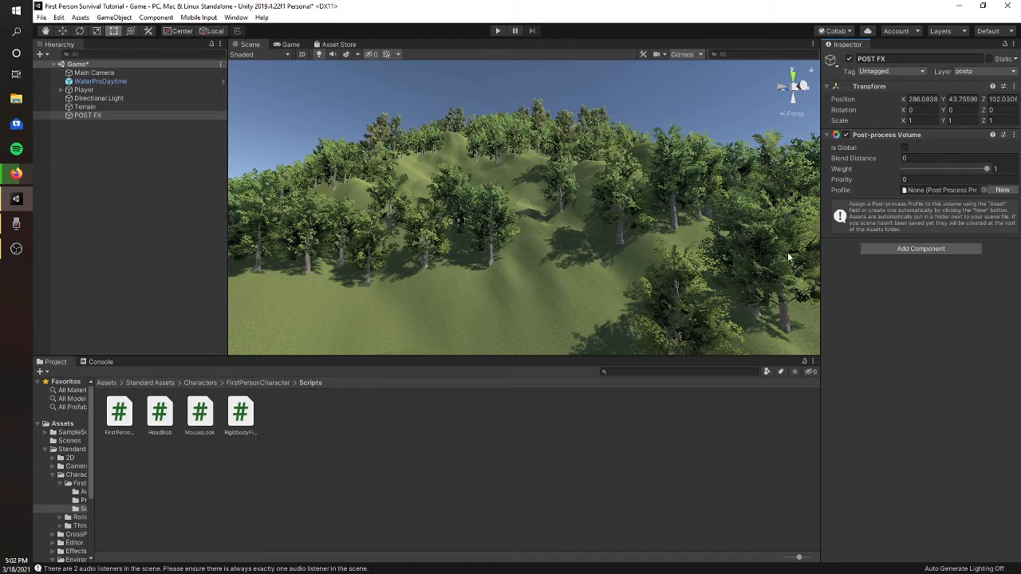
- Create a new profile for the POST FX Post-process Volume and make the volume global
{"action": "left_click", "coordinate": [888, 148]}
{"action": "left_click", "coordinate": [888, 147]}
{"action": "left_click", "coordinate": [1002, 191]}
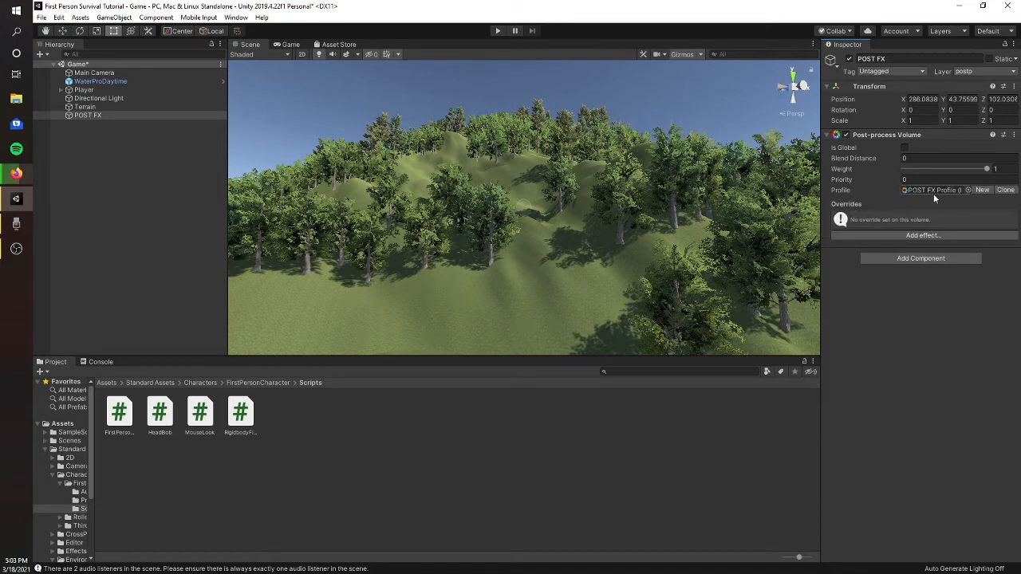
{"action": "left_click", "coordinate": [904, 149]}
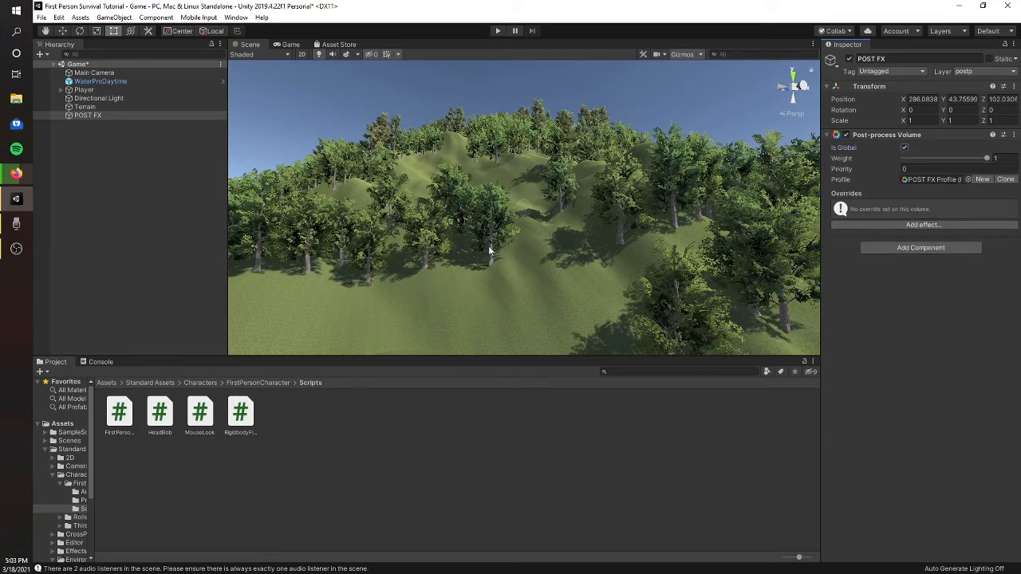
- Add a Post-process Layer component to the Main Camera and set its volume blending layer to postp
{"action": "left_click", "coordinate": [126, 73]}
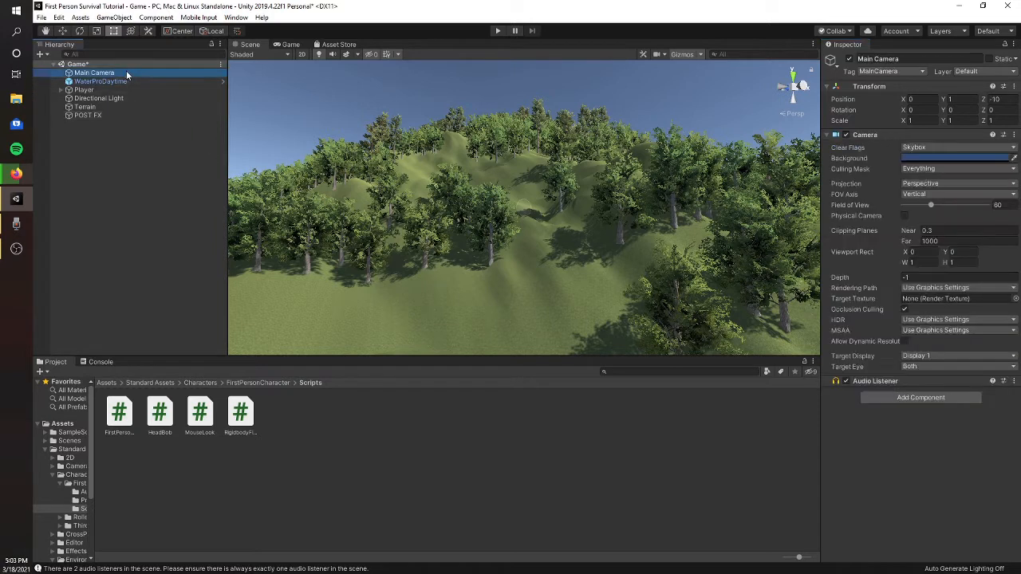
{"action": "left_click", "coordinate": [876, 396]}
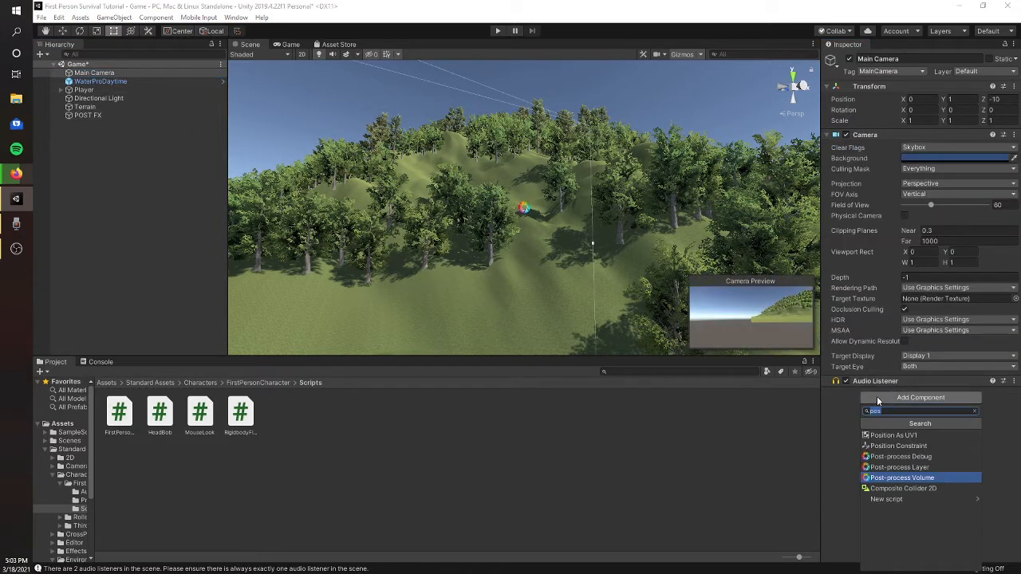
{"action": "key", "text": "Up"}
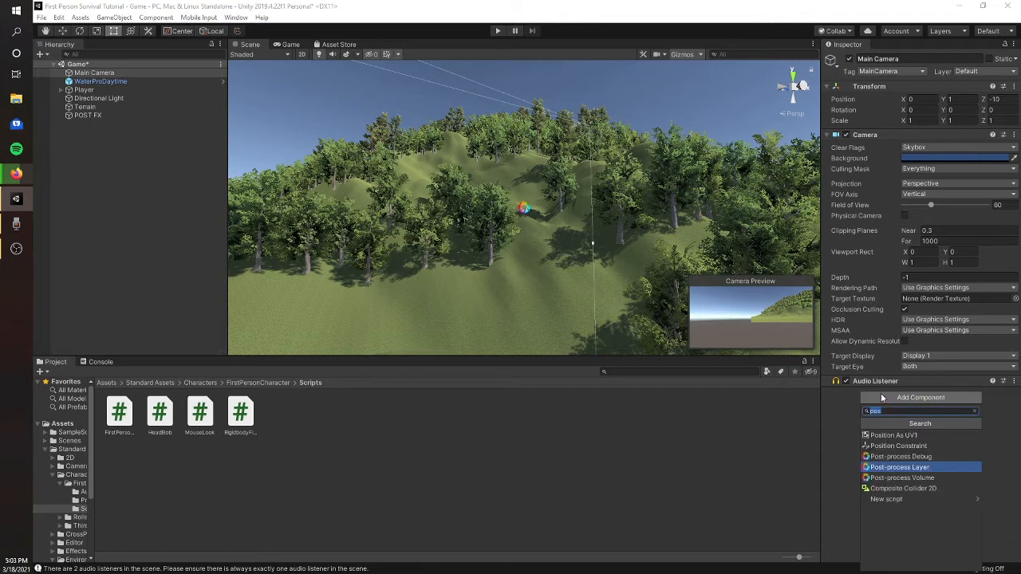
{"action": "key", "text": "Return"}
{"action": "scroll", "coordinate": [880, 393], "scroll_direction": "down", "scroll_amount": 3}
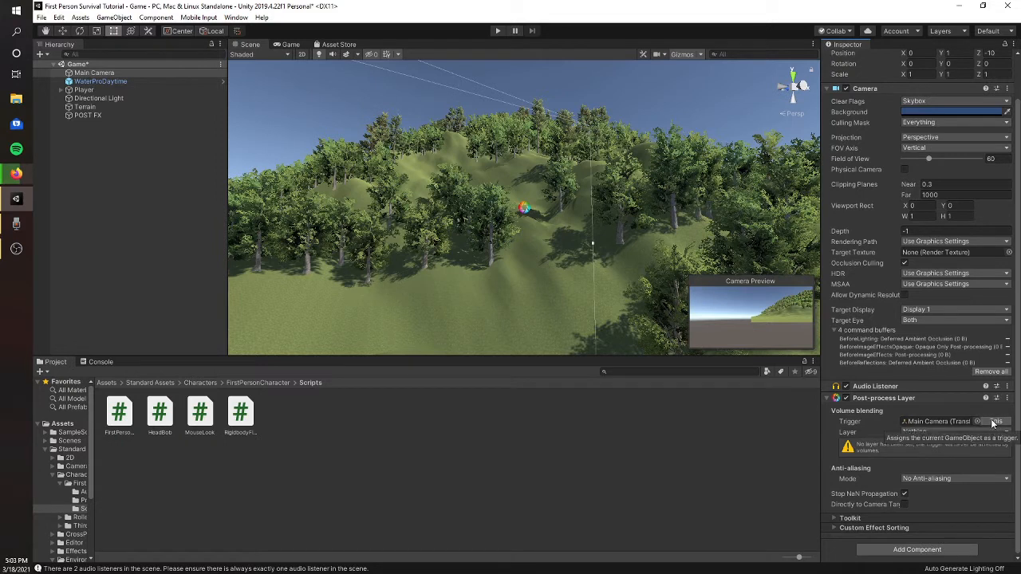
{"action": "left_click", "coordinate": [941, 432]}
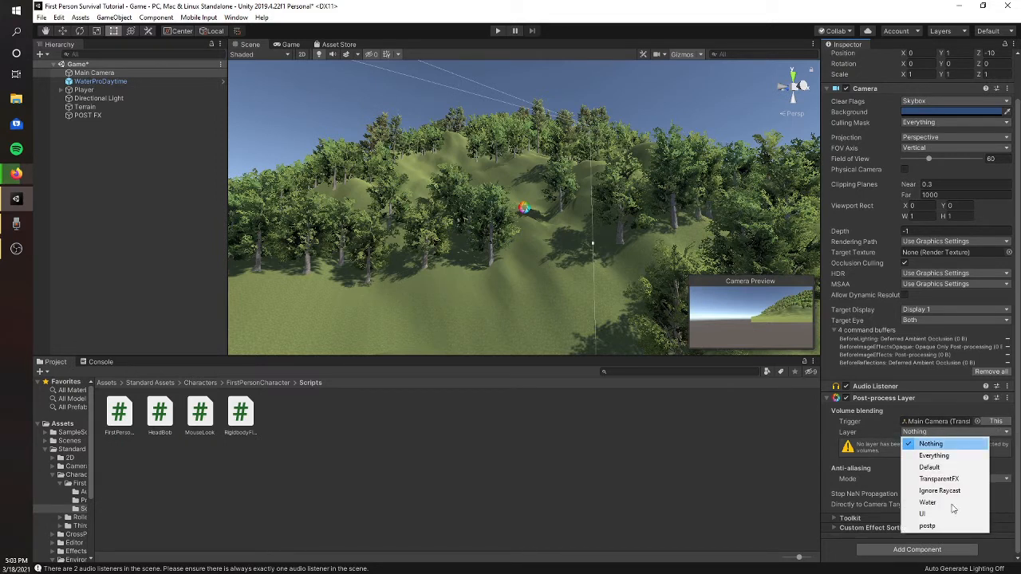
{"action": "left_click", "coordinate": [937, 525]}
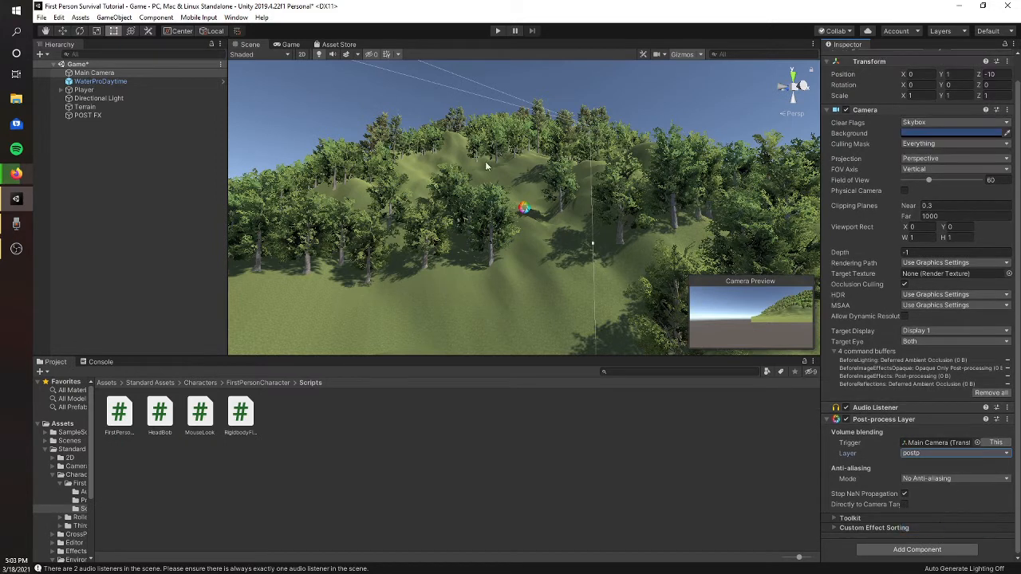
- Set the Main Camera's anti-aliasing mode to Fast Approximate Anti-aliasing (FXAA) while showing the Game view, and save the scene
{"action": "left_click", "coordinate": [290, 45]}
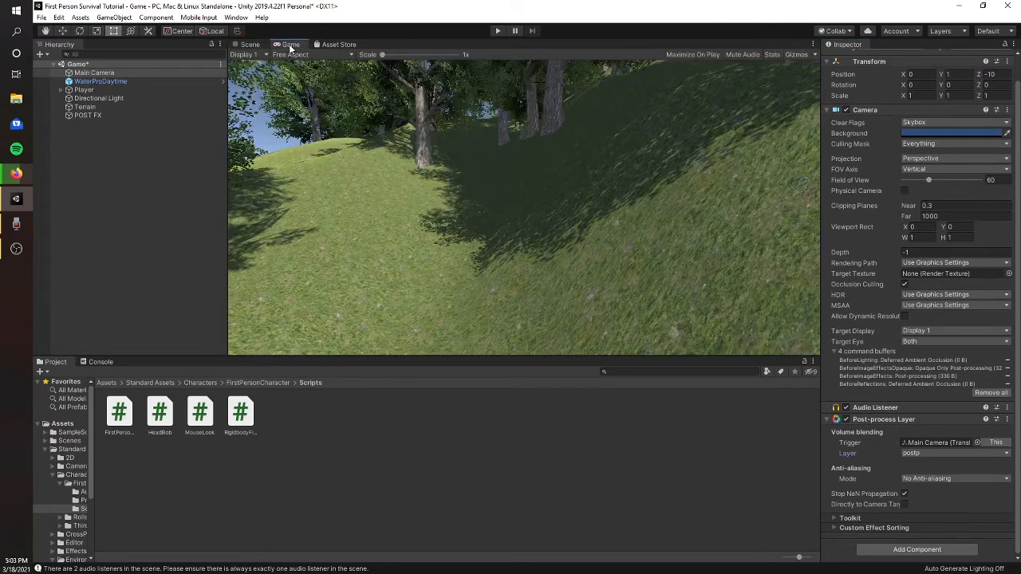
{"action": "left_click", "coordinate": [929, 478]}
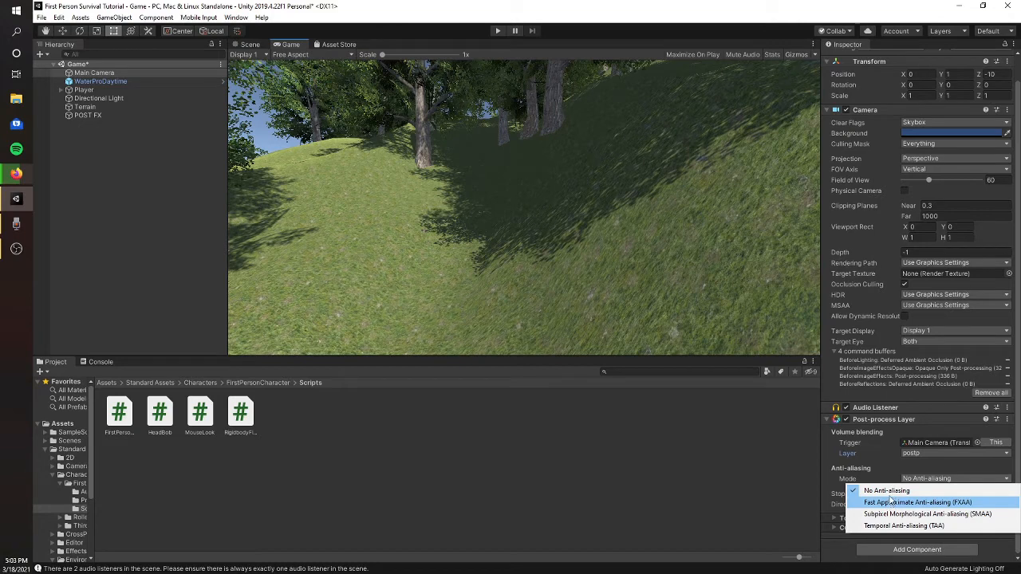
{"action": "left_click", "coordinate": [892, 502]}
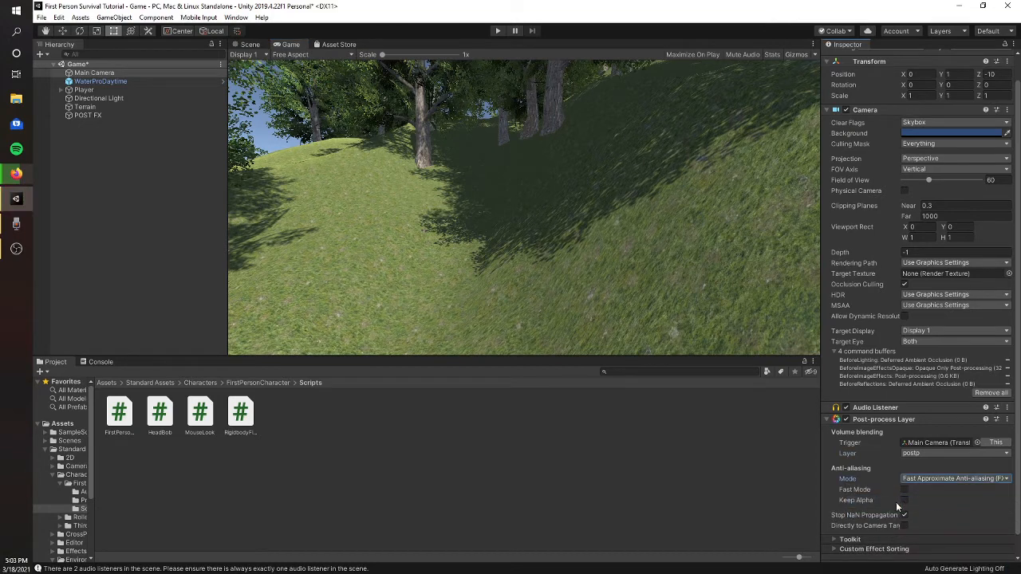
{"action": "scroll", "coordinate": [951, 469], "scroll_direction": "down", "scroll_amount": 1}
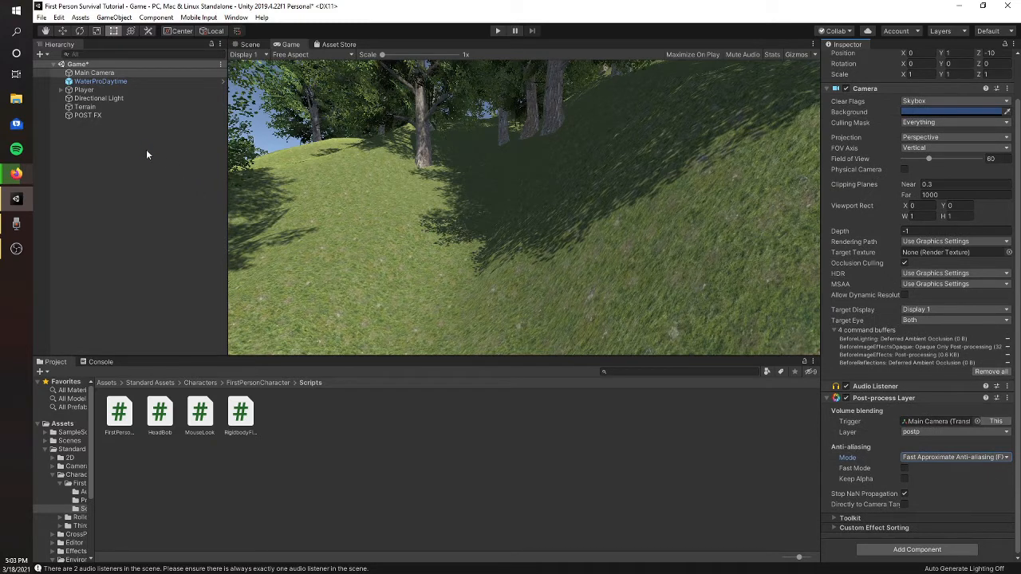
{"action": "key", "text": "ctrl+s"}
- Add a Vignette effect to the POST FX Post-process Volume and expand its settings
{"action": "left_click", "coordinate": [104, 117]}
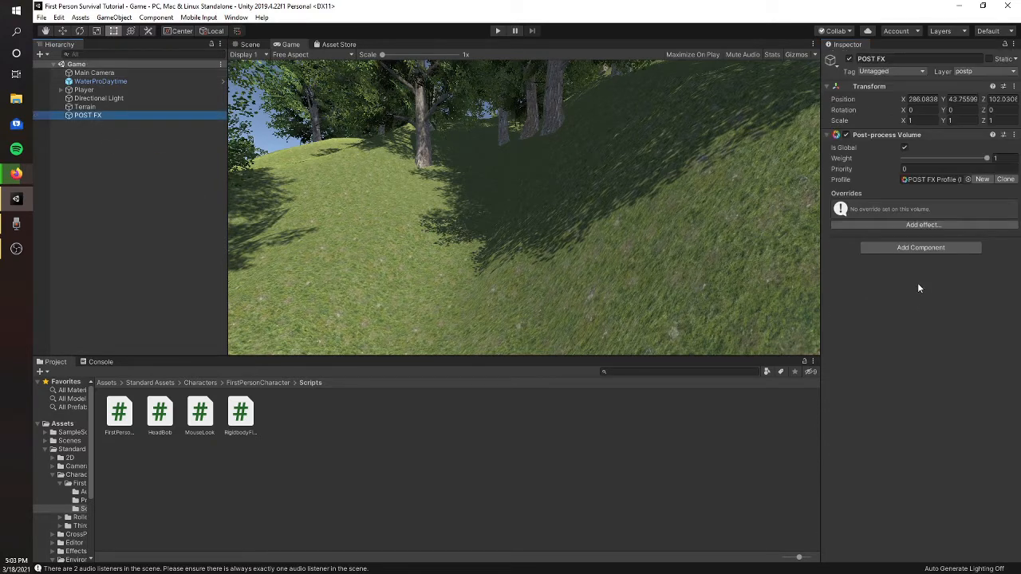
{"action": "left_click", "coordinate": [922, 225]}
{"action": "mouse_move", "coordinate": [929, 232]}
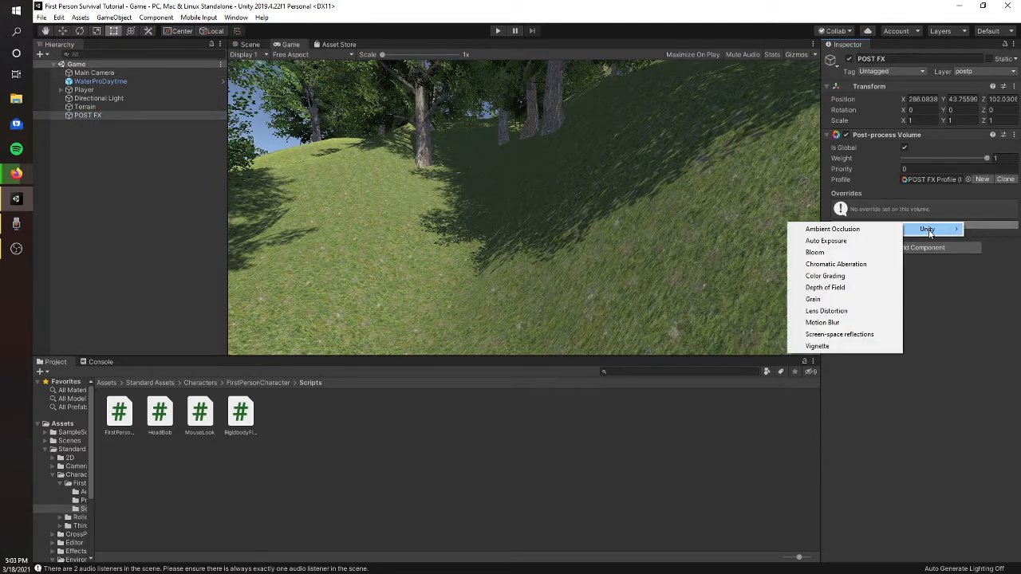
{"action": "left_click", "coordinate": [837, 345]}
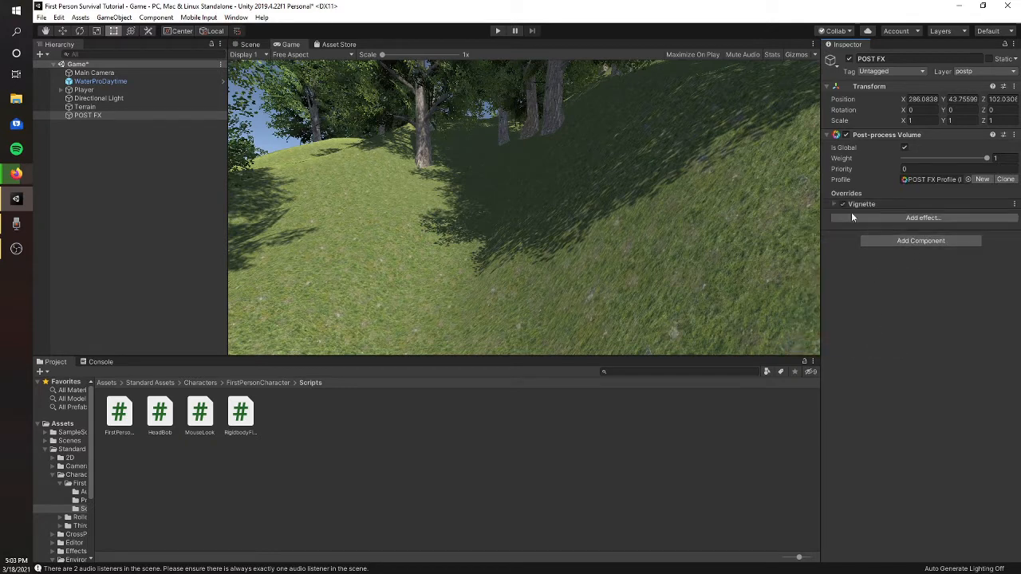
{"action": "left_click", "coordinate": [836, 205]}
{"action": "left_click", "coordinate": [835, 255]}
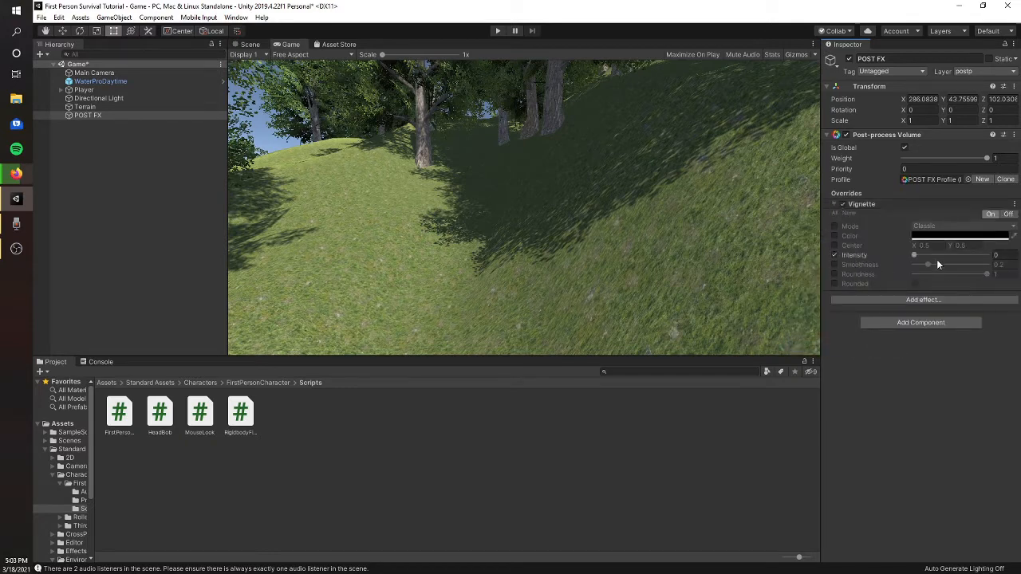
{"action": "left_click", "coordinate": [914, 257]}
{"action": "left_click", "coordinate": [834, 255]}
- Review the Main Camera's Post-process Layer, then enable the Vignette intensity override on POST FX and set it to about 0.699
{"action": "left_click", "coordinate": [118, 74]}
{"action": "scroll", "coordinate": [940, 321], "scroll_direction": "down", "scroll_amount": 2}
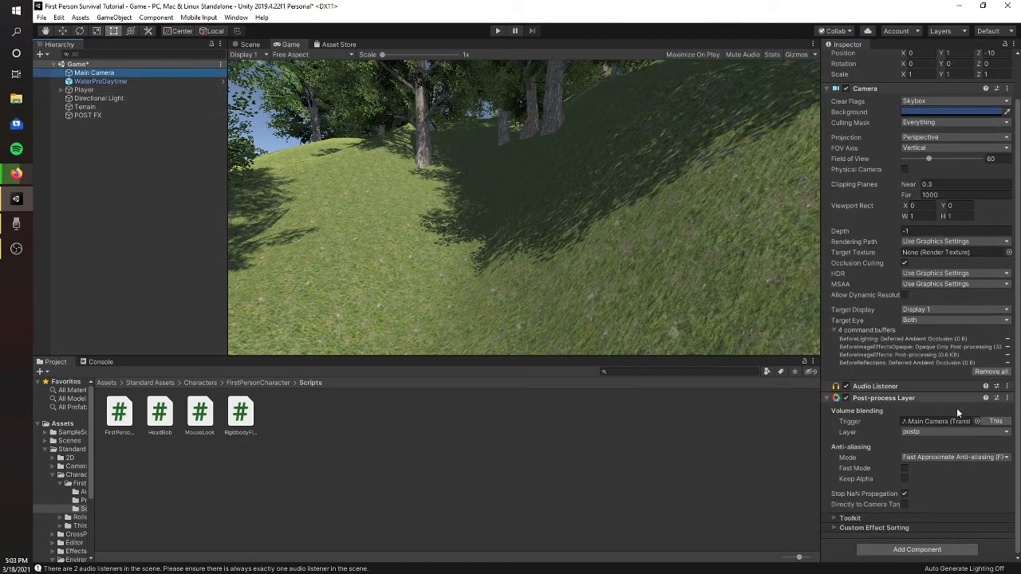
{"action": "left_click", "coordinate": [126, 117]}
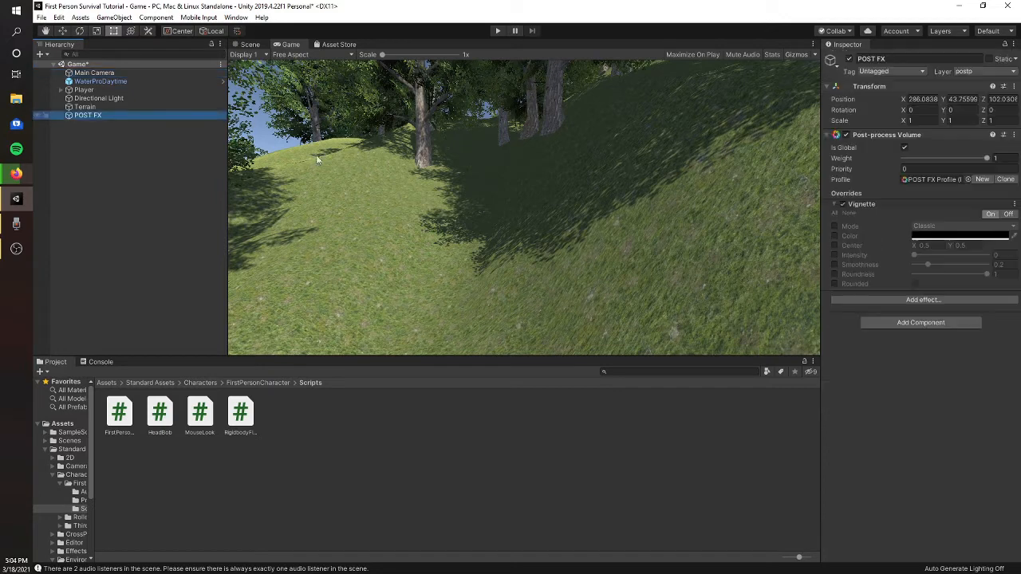
{"action": "left_click", "coordinate": [834, 255]}
{"action": "left_click_drag", "start_coordinate": [920, 253], "coordinate": [940, 257]}
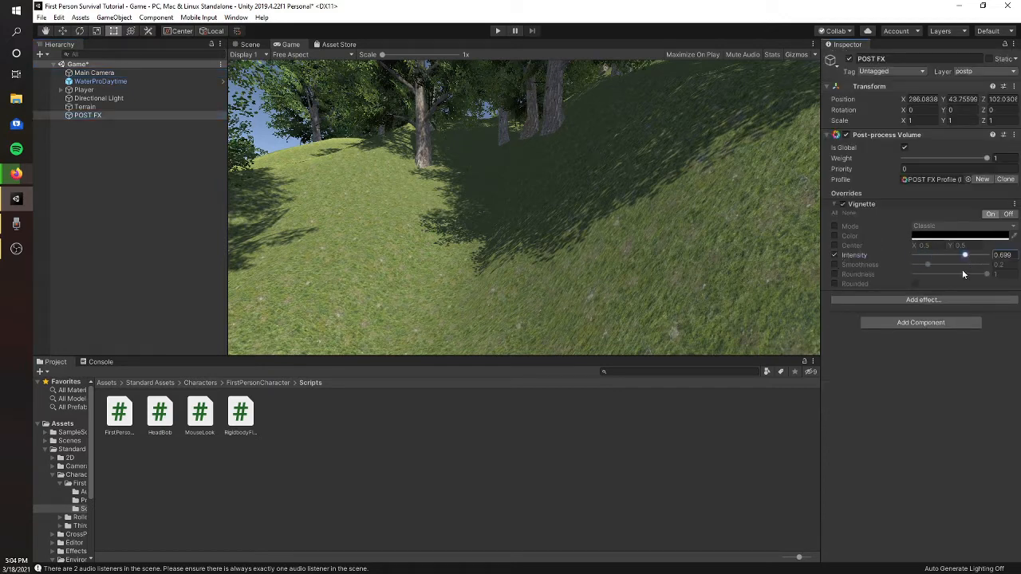
- Examine the terrain in the Scene view from several angles to check for the vignette effect
{"action": "left_click", "coordinate": [250, 44]}
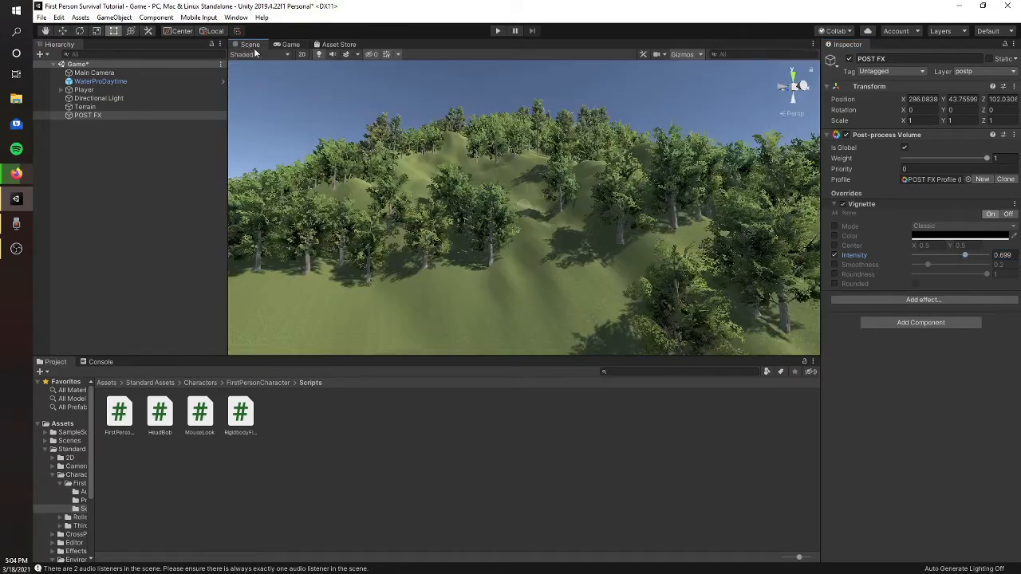
{"action": "right_click_drag", "start_coordinate": [549, 172], "coordinate": [529, 210]}
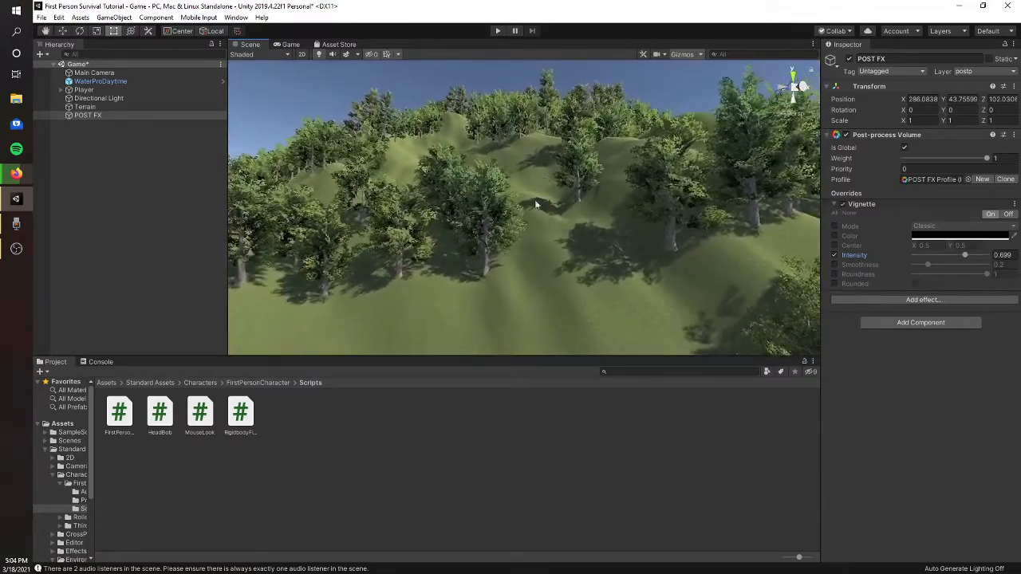
{"action": "left_click", "coordinate": [516, 206]}
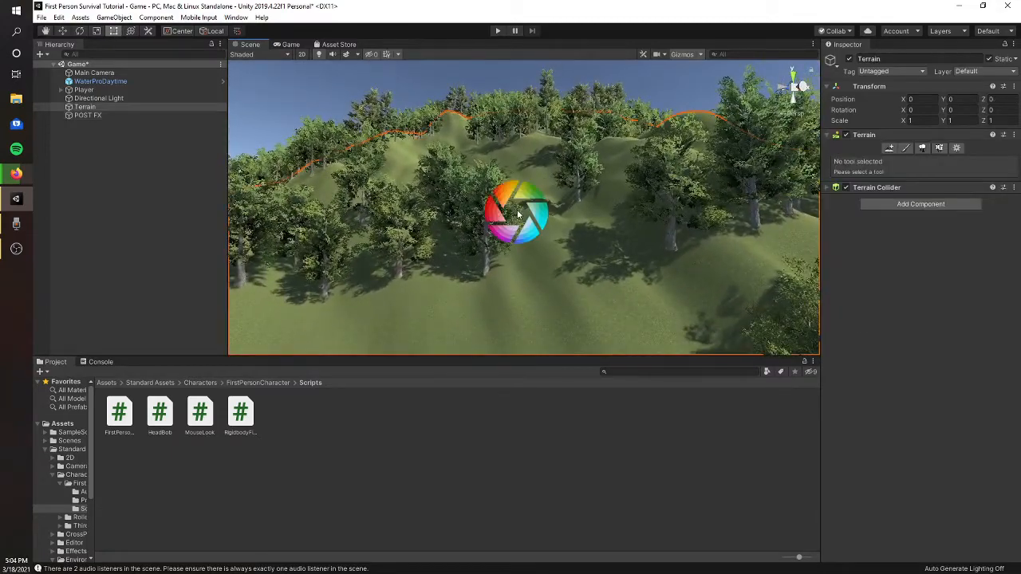
{"action": "left_click", "coordinate": [111, 109]}
{"action": "right_click_drag", "start_coordinate": [567, 227], "coordinate": [190, 171]}
- Turn off Is Global on the POST FX object's Post-process Volume
{"action": "left_click", "coordinate": [95, 114]}
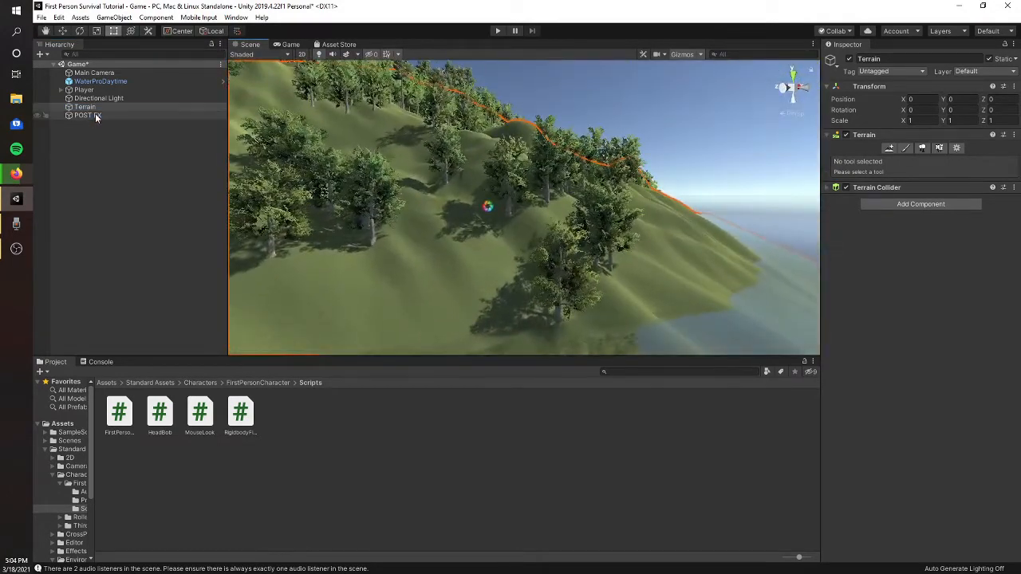
{"action": "left_click", "coordinate": [905, 148]}
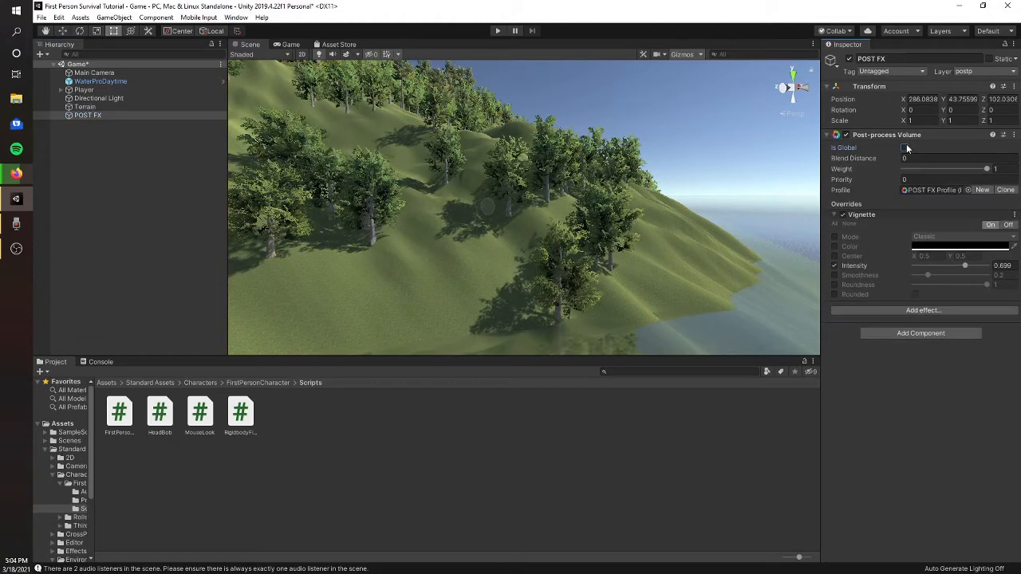
- Add a Box Collider component to the POST FX object
{"action": "left_click", "coordinate": [912, 335]}
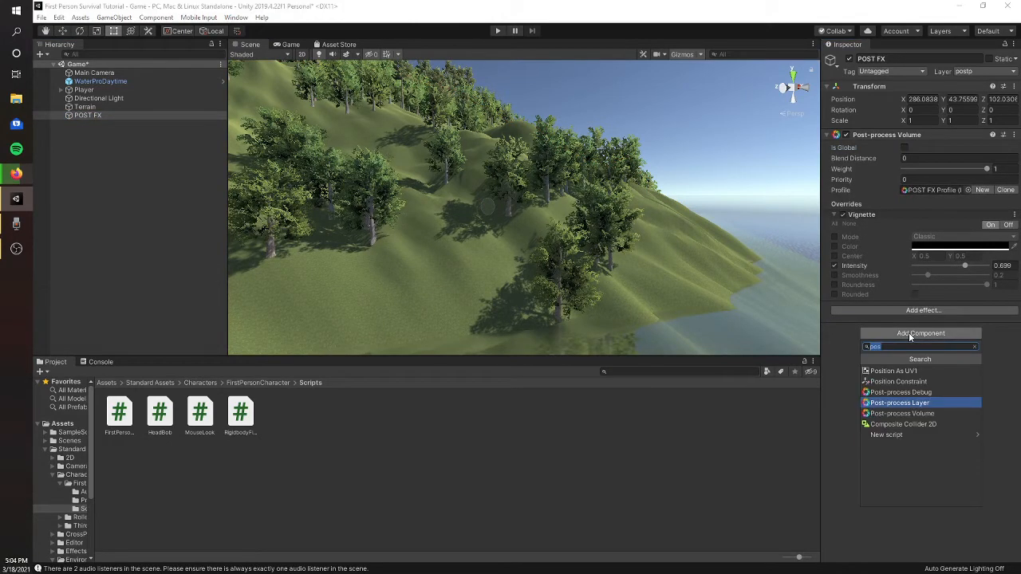
{"action": "type", "text": "bo"}
{"action": "key", "text": "Up"}
{"action": "key", "text": "Up"}
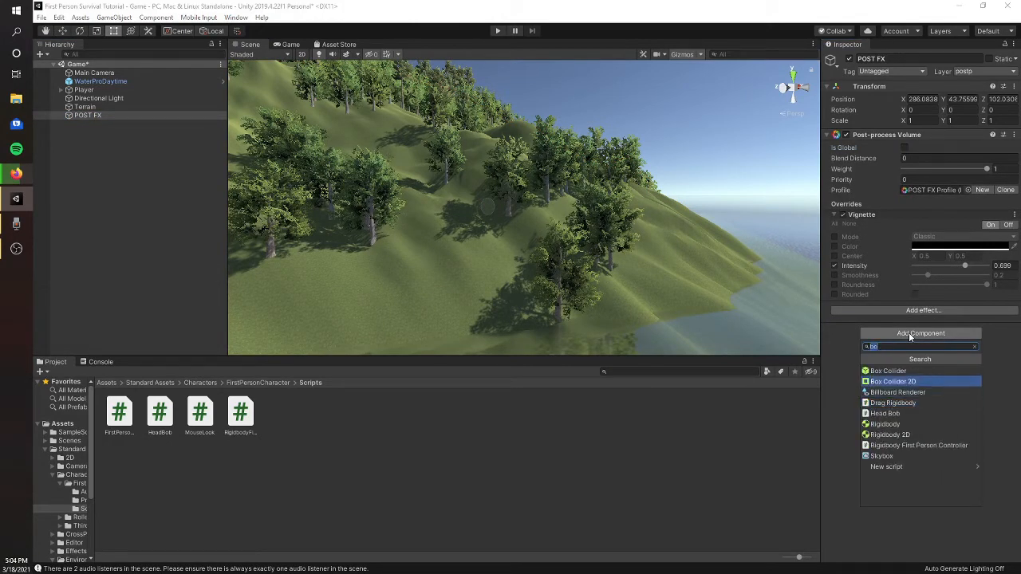
{"action": "key", "text": "Up"}
{"action": "key", "text": "Return"}
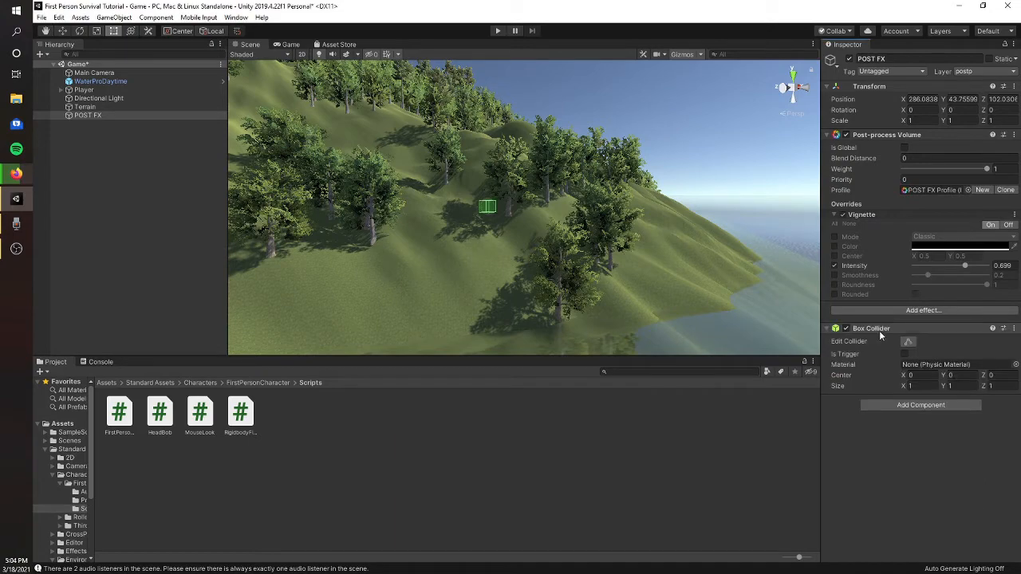
- Edit the POST FX Box Collider in the Scene view, stretching it to about 31.3 on Y and 132.8 on Z
{"action": "key", "text": "s"}
{"action": "right_click_drag", "start_coordinate": [474, 158], "coordinate": [493, 192]}
{"action": "key", "text": "w"}
{"action": "left_click", "coordinate": [912, 343]}
{"action": "right_click_drag", "start_coordinate": [575, 171], "coordinate": [482, 200]}
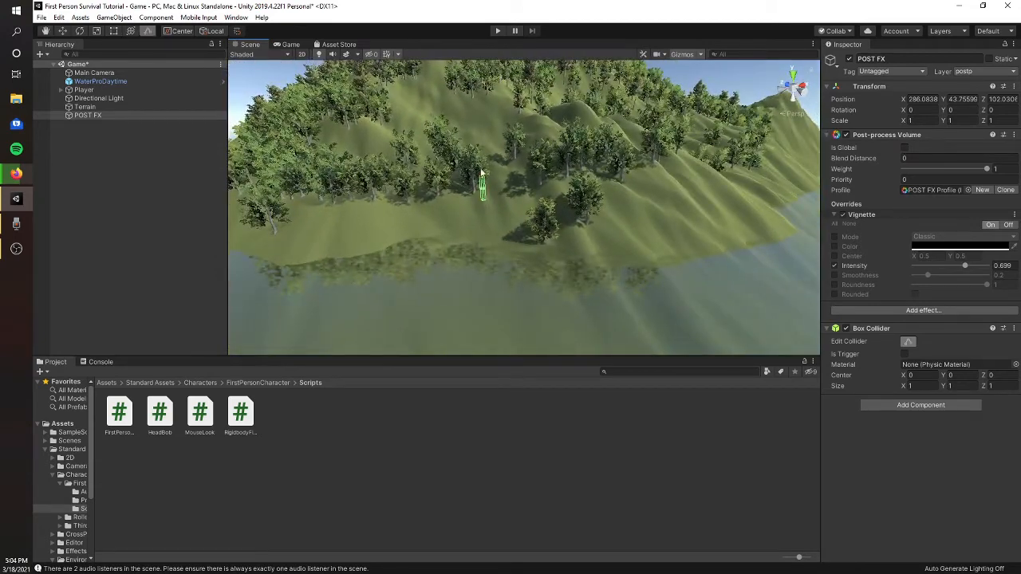
{"action": "left_click_drag", "start_coordinate": [480, 171], "coordinate": [695, 149]}
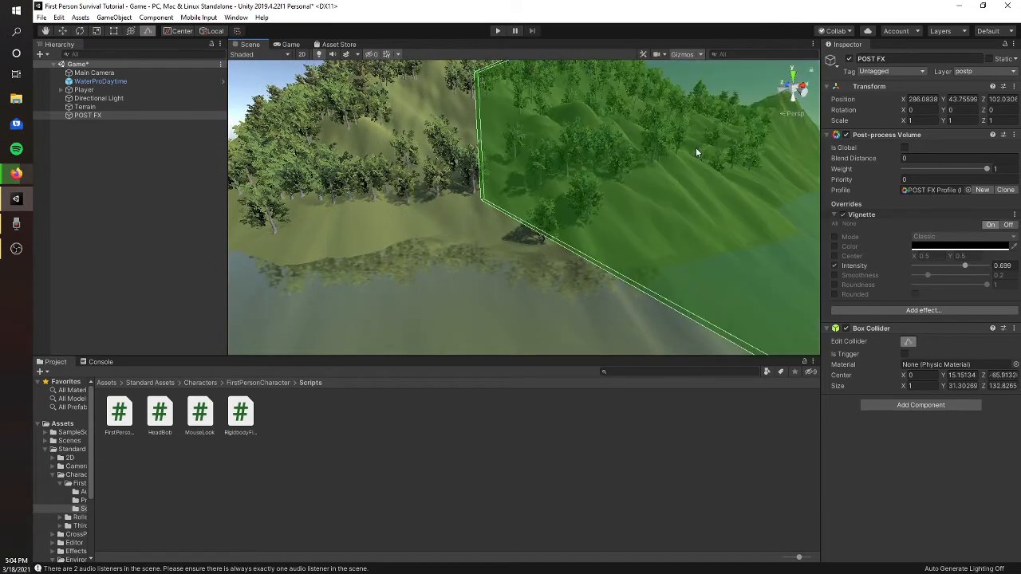
{"action": "right_click_drag", "start_coordinate": [695, 149], "coordinate": [538, 192]}
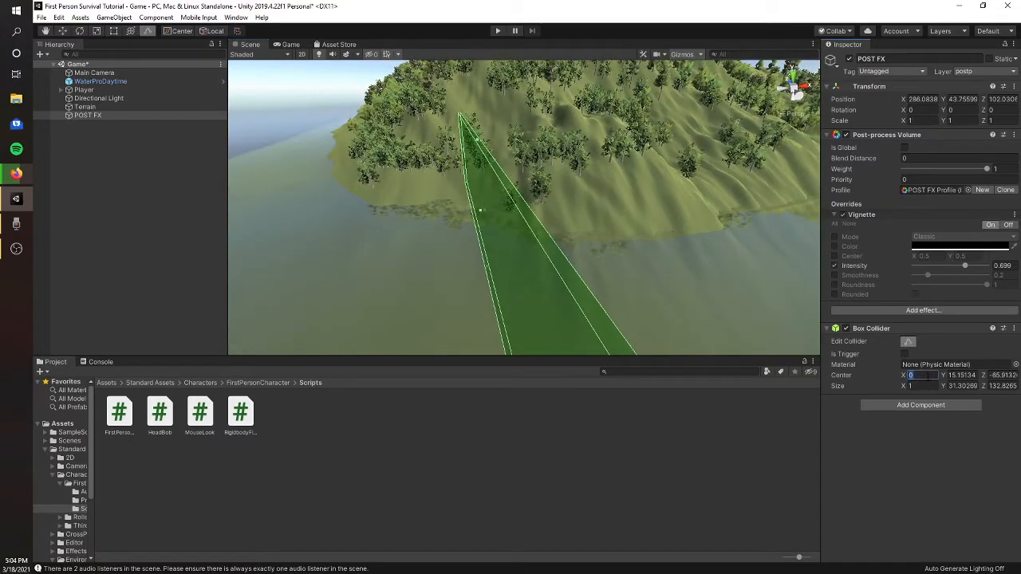
- Set the Box Collider size to 1000 on X, Y and Z, and save the scene
{"action": "type", "text": "00"}
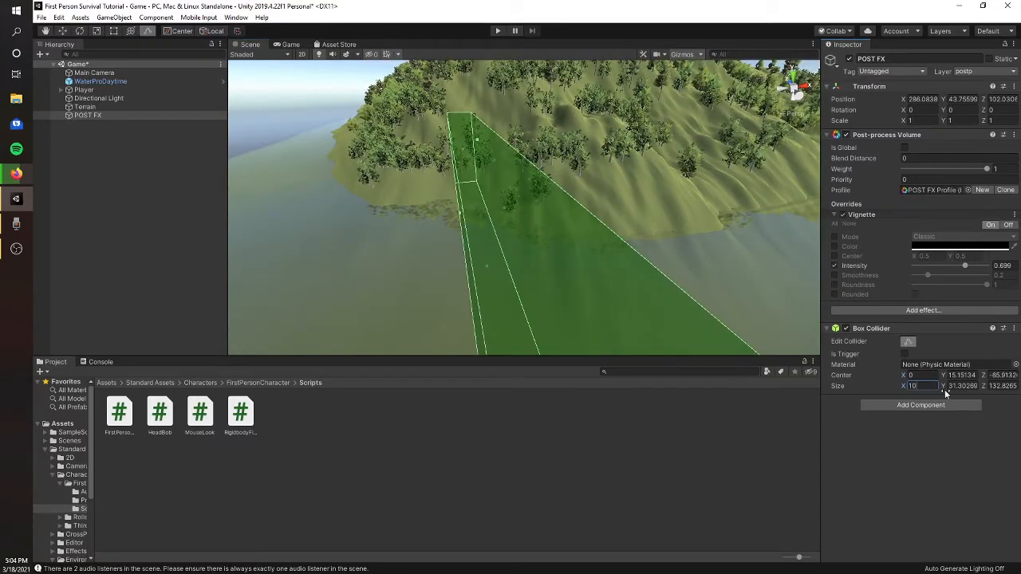
{"action": "key", "text": "Tab"}
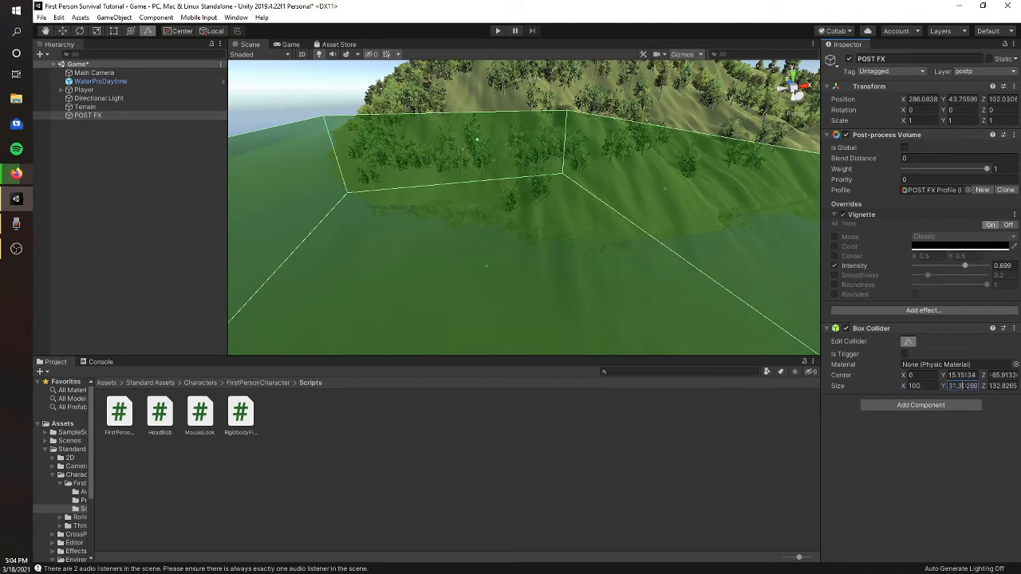
{"action": "left_click", "coordinate": [928, 377]}
{"action": "type", "text": "0"}
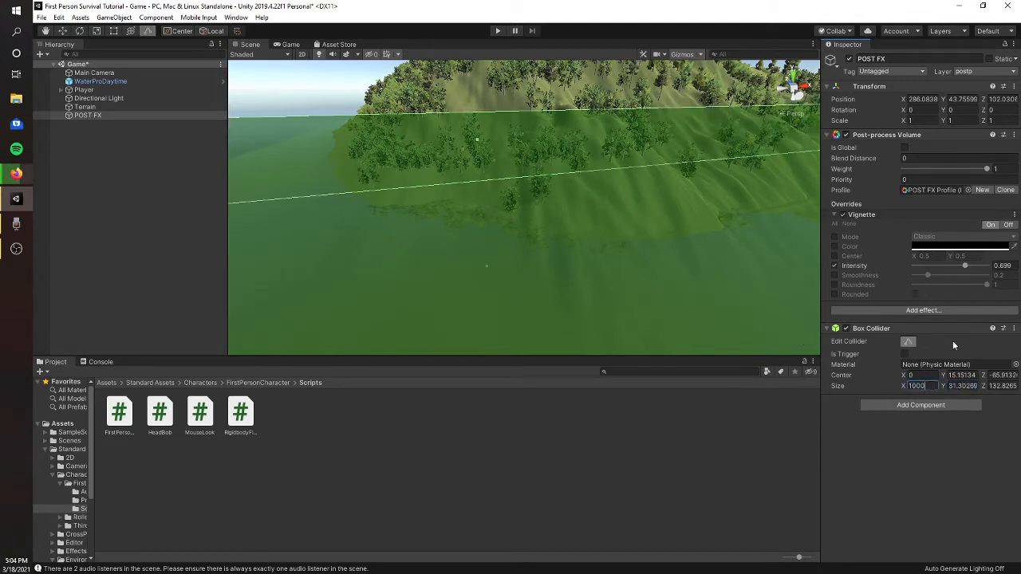
{"action": "left_click", "coordinate": [960, 387]}
{"action": "type", "text": "1"}
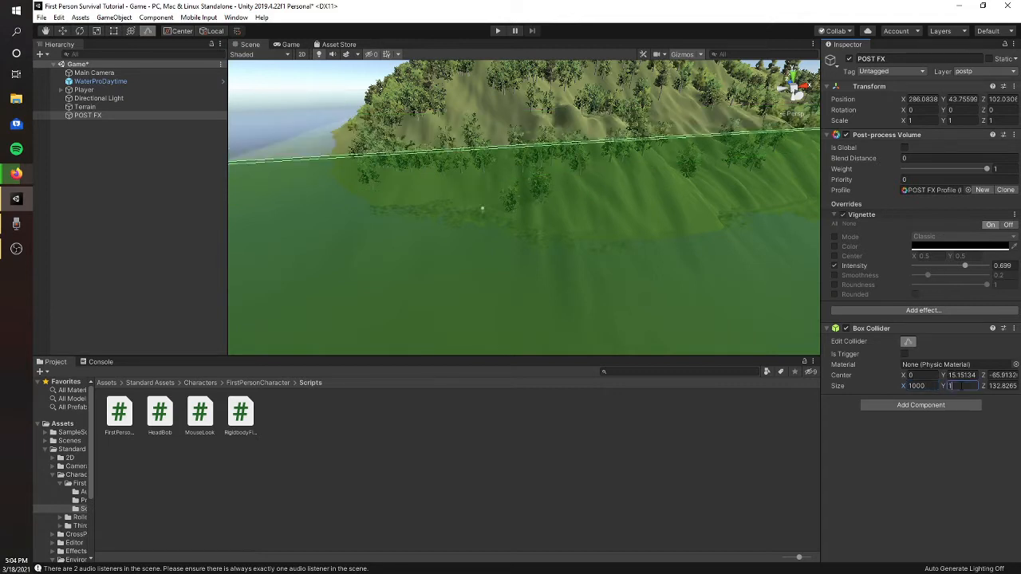
{"action": "type", "text": "000"}
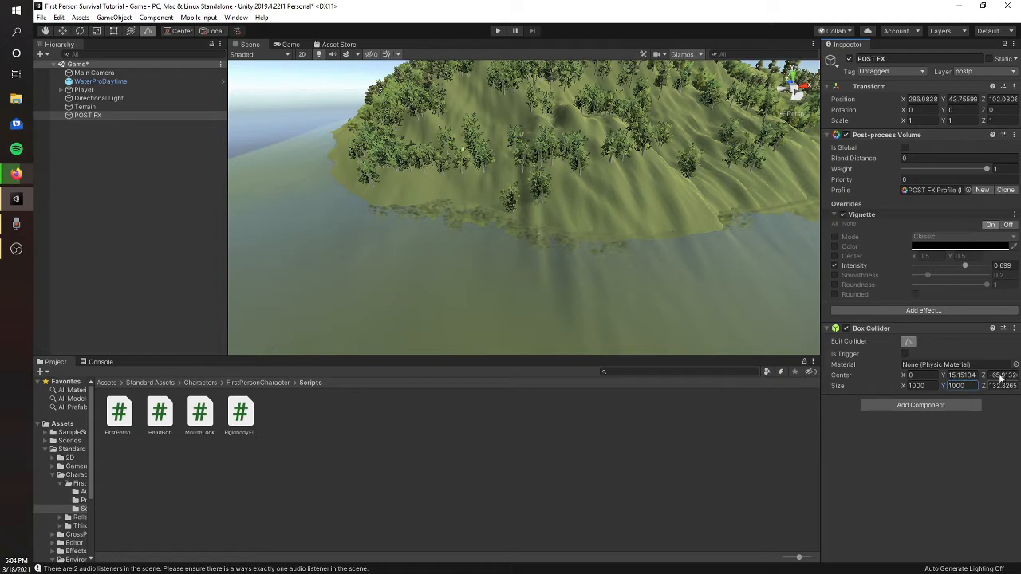
{"action": "key", "text": "Tab"}
{"action": "type", "text": "1000"}
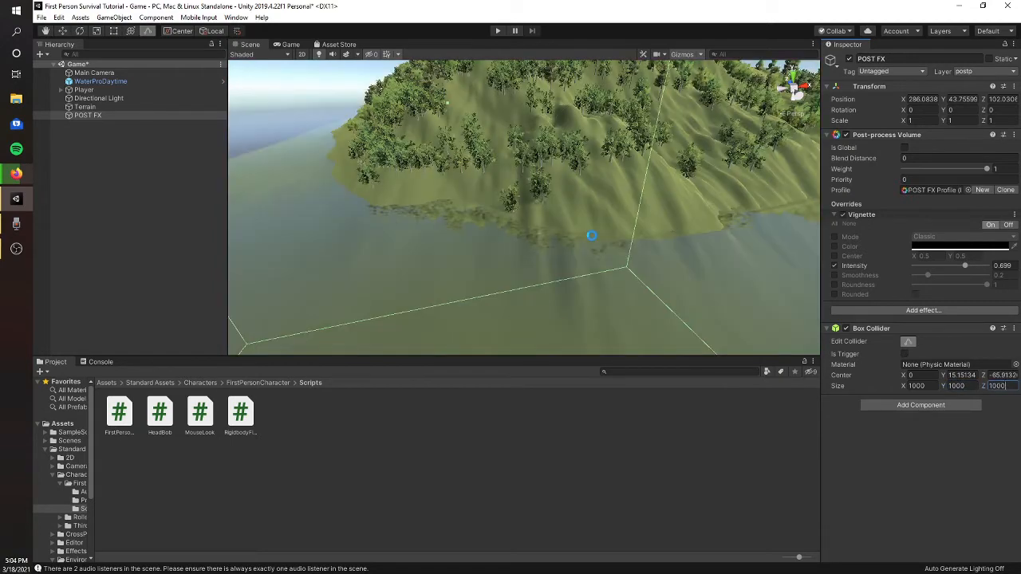
{"action": "key", "text": "ctrl+s"}
- Remove the Box Collider from POST FX and turn on Is Global for its Post-process Volume
{"action": "right_click_drag", "start_coordinate": [592, 235], "coordinate": [574, 222]}
{"action": "left_click", "coordinate": [1013, 328]}
{"action": "left_click", "coordinate": [978, 354]}
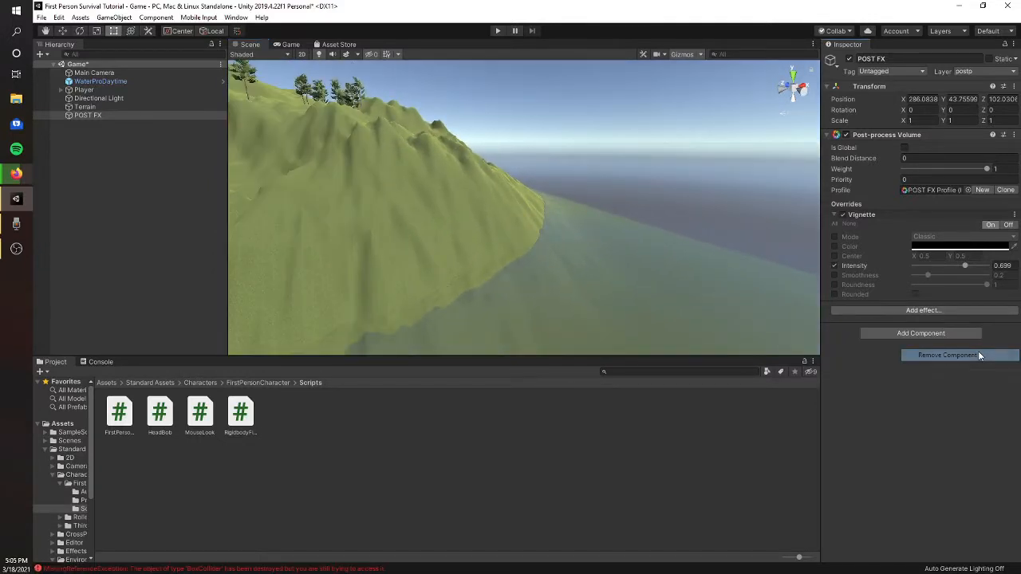
{"action": "left_click", "coordinate": [904, 149]}
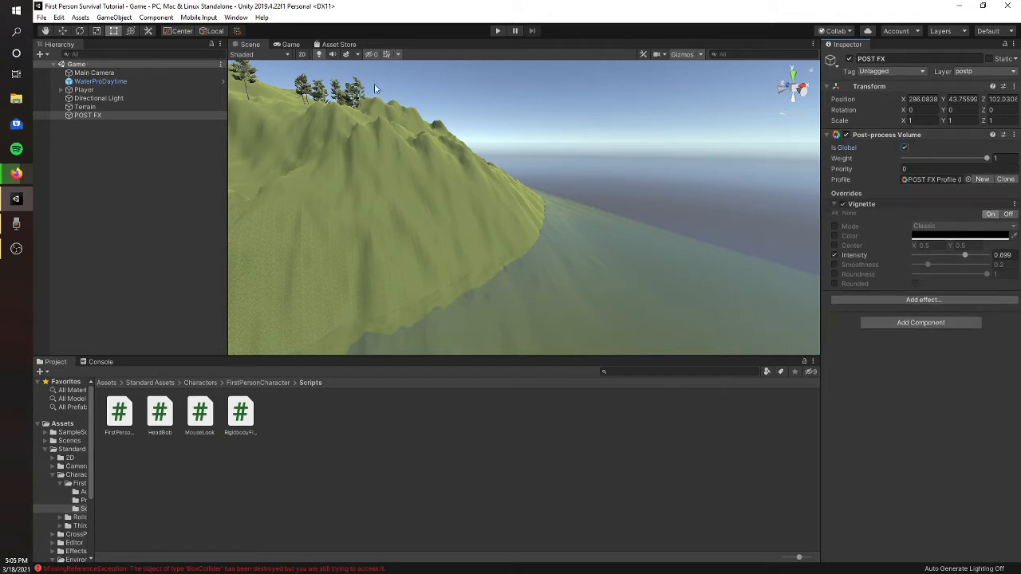
{"action": "left_click", "coordinate": [290, 45]}
{"action": "left_click", "coordinate": [250, 45]}
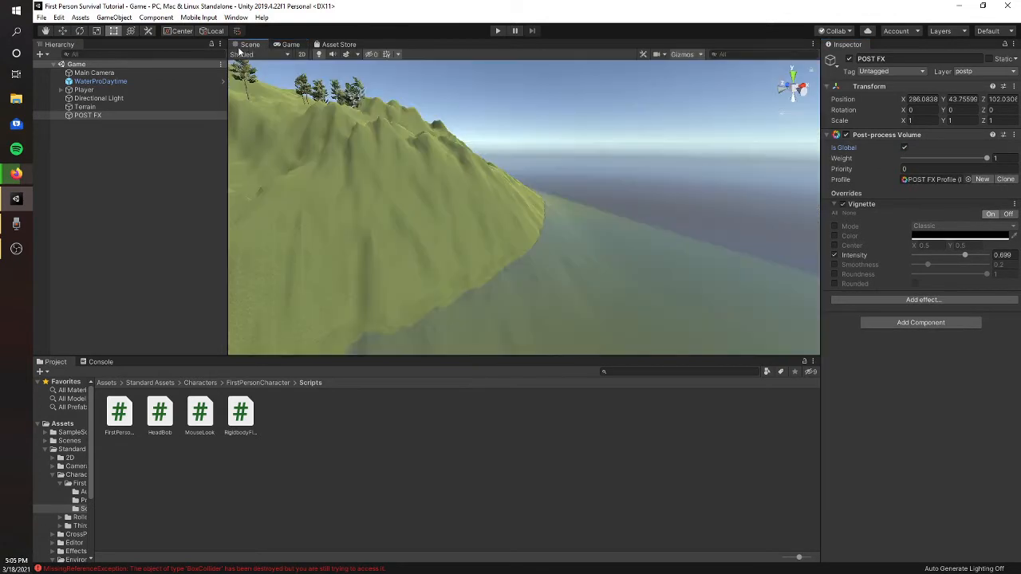
- Copy the Main Camera's Post-process Layer component and remove it from that camera
{"action": "left_click", "coordinate": [62, 91]}
{"action": "left_click", "coordinate": [120, 72]}
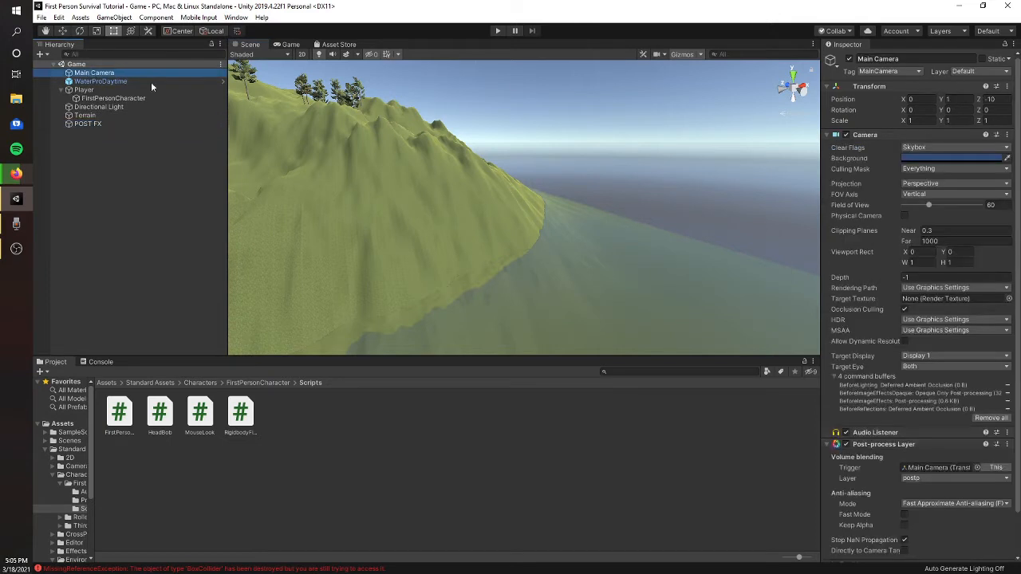
{"action": "scroll", "coordinate": [935, 358], "scroll_direction": "down", "scroll_amount": 1}
{"action": "right_click", "coordinate": [940, 399]}
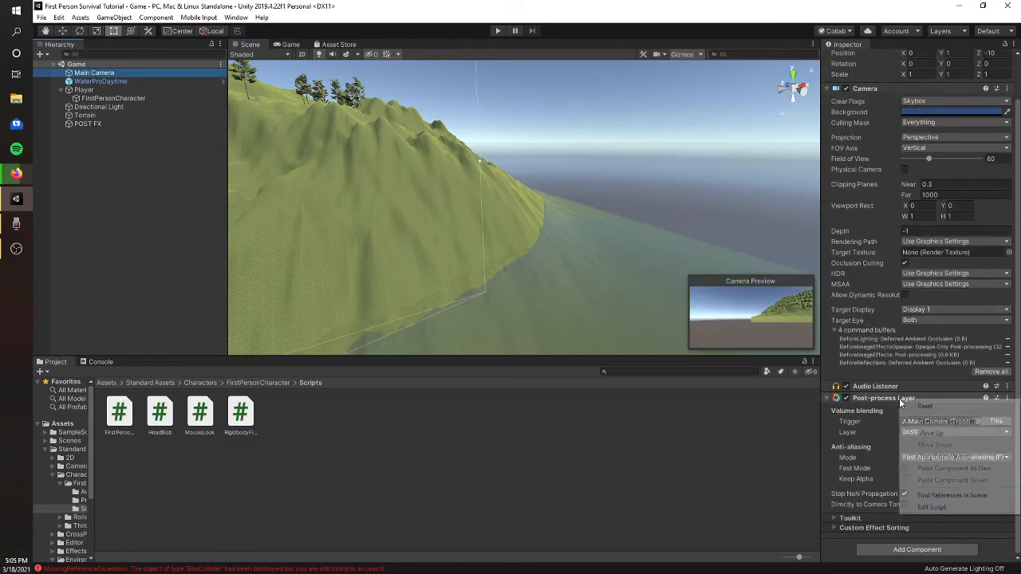
{"action": "left_click", "coordinate": [945, 456]}
{"action": "left_click", "coordinate": [1006, 398]}
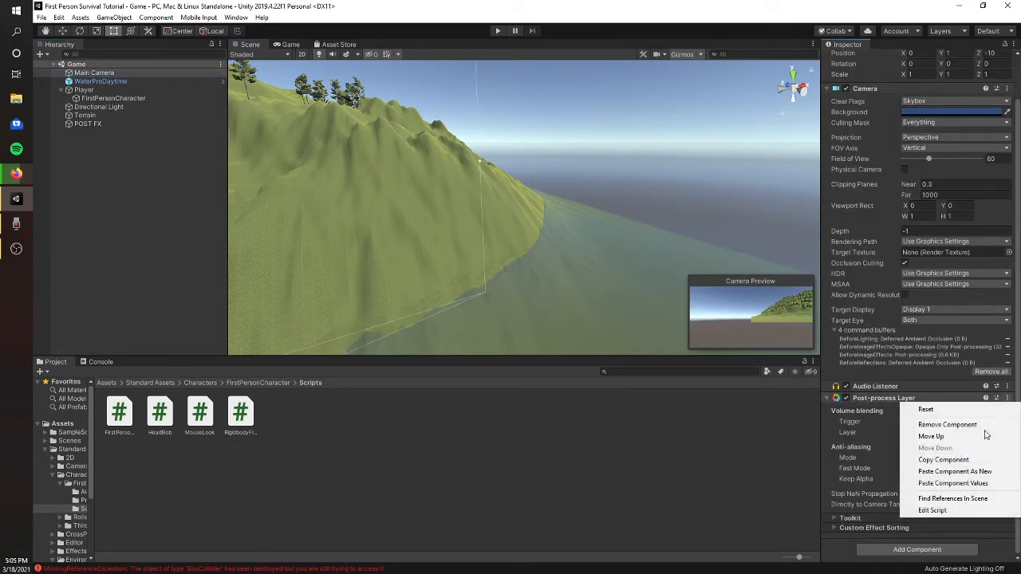
{"action": "left_click", "coordinate": [972, 426]}
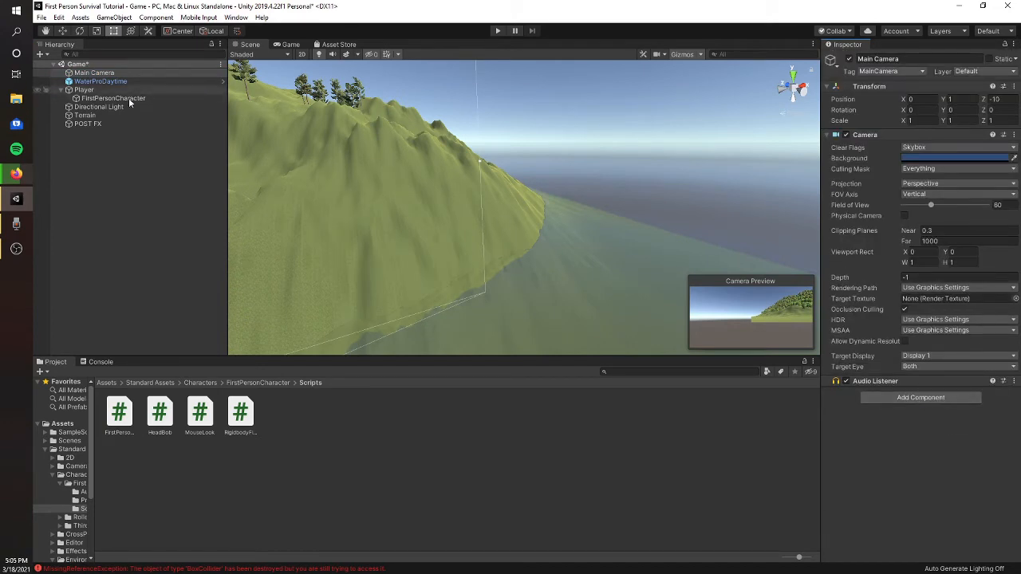
- Delete the Main Camera object from the scene
{"action": "left_click", "coordinate": [104, 98]}
{"action": "left_click", "coordinate": [94, 73]}
{"action": "right_click", "coordinate": [105, 72]}
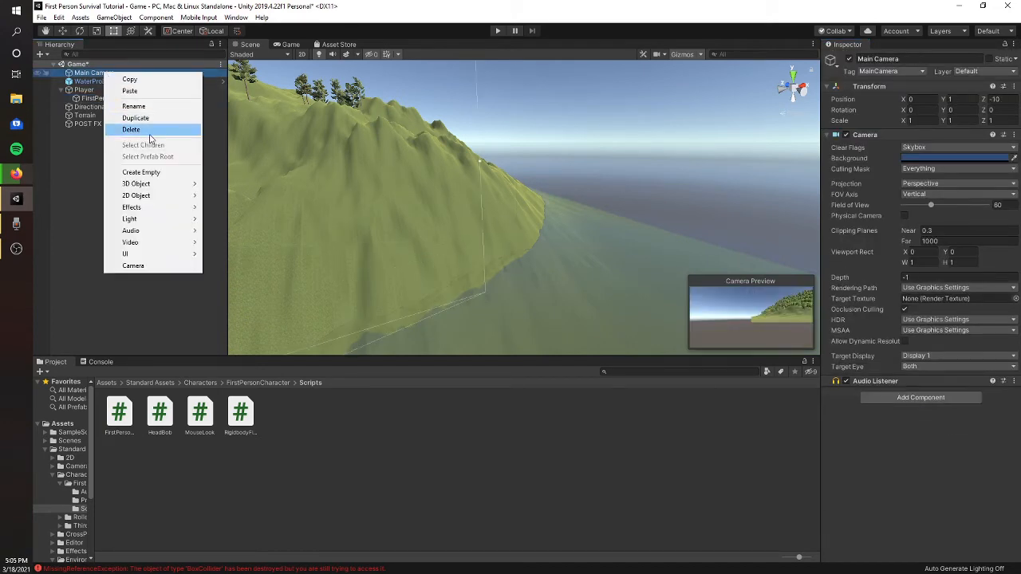
{"action": "left_click", "coordinate": [152, 129]}
- Paste the copied Post-process Layer as a new component on the Player's FirstPersonCharacter and check the effect in the Game view
{"action": "left_click", "coordinate": [118, 90]}
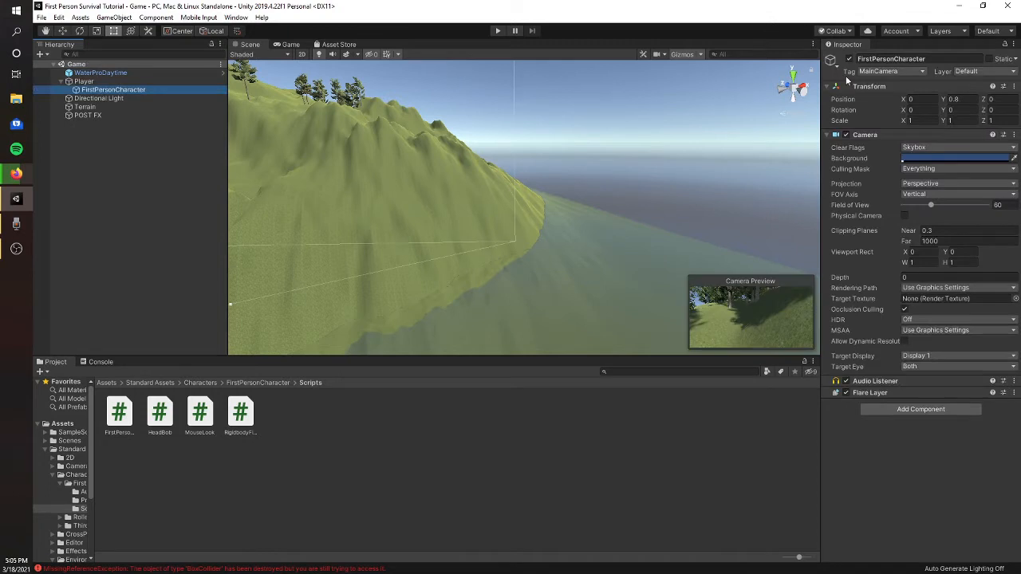
{"action": "right_click", "coordinate": [878, 381]}
{"action": "left_click", "coordinate": [925, 452]}
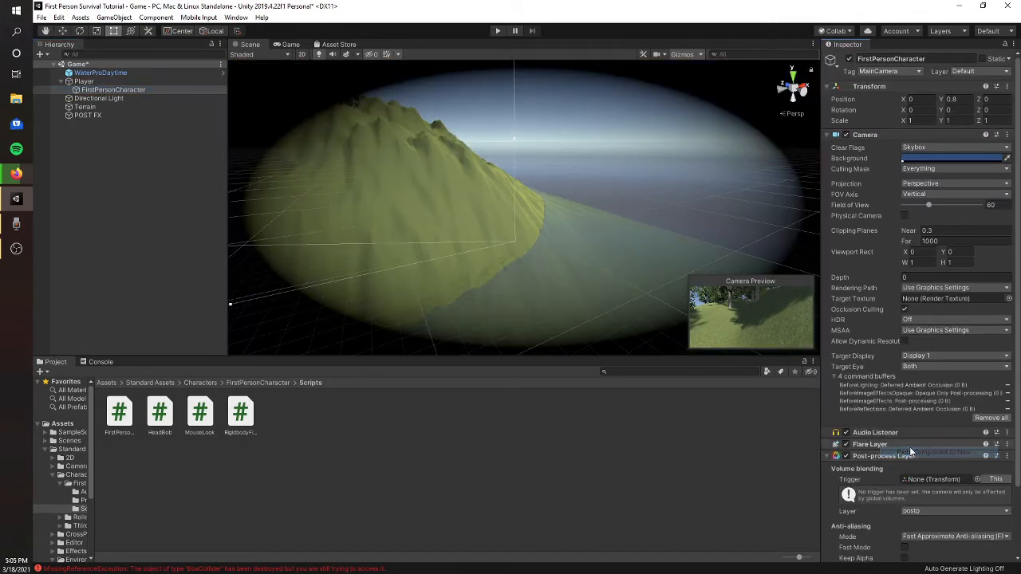
{"action": "right_click_drag", "start_coordinate": [627, 124], "coordinate": [317, 51]}
{"action": "left_click", "coordinate": [291, 44]}
{"action": "scroll", "coordinate": [901, 470], "scroll_direction": "down", "scroll_amount": 3}
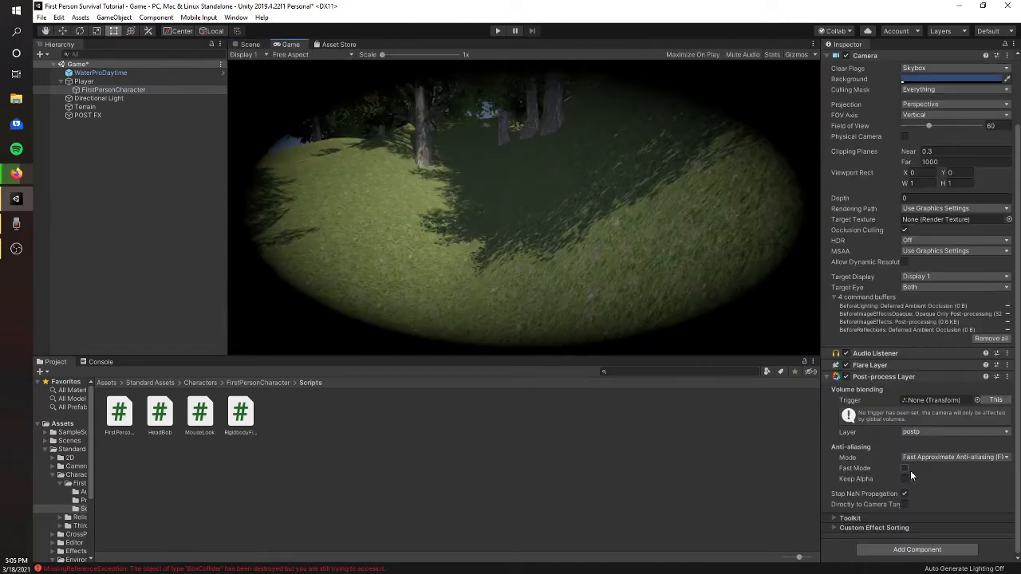
- Set the POST FX Vignette intensity to about 0.459 and smoothness to 1, and enable the roundness override at 1
{"action": "left_click", "coordinate": [92, 115]}
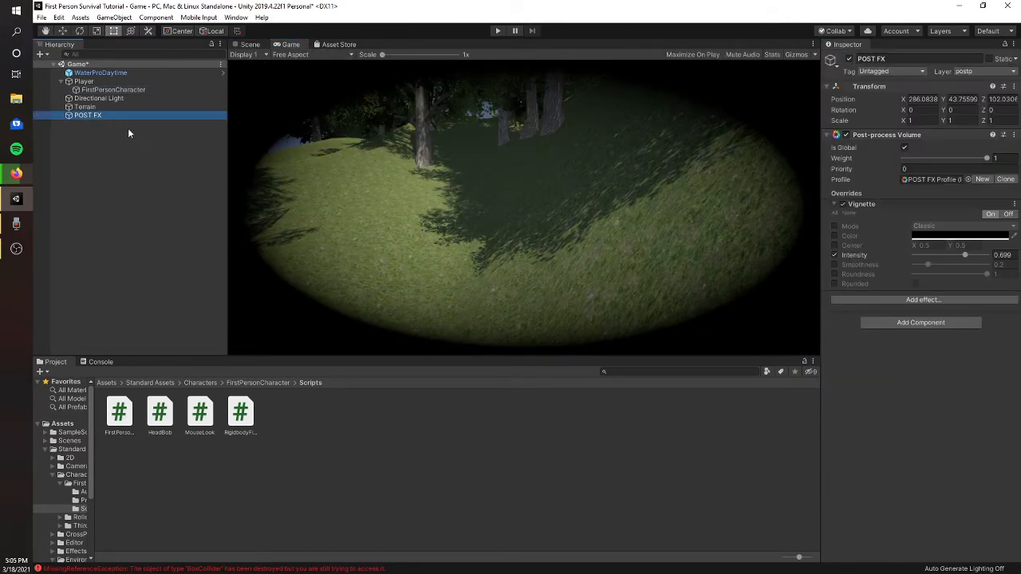
{"action": "left_click_drag", "start_coordinate": [965, 258], "coordinate": [991, 274]}
{"action": "left_click", "coordinate": [834, 274]}
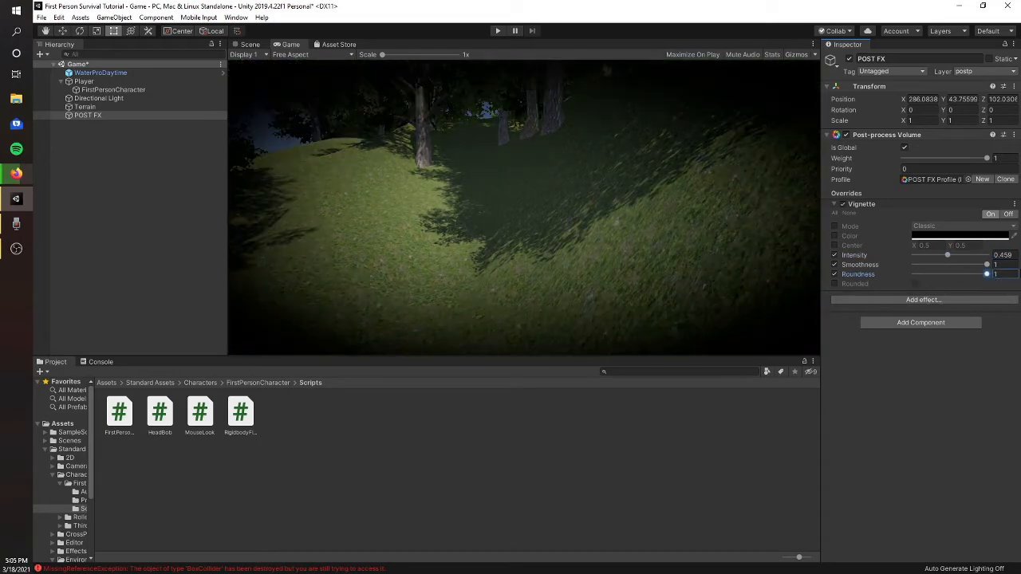
- Add a Bloom effect to the POST FX volume and enable its intensity override at about 54.97
{"action": "left_click", "coordinate": [917, 300]}
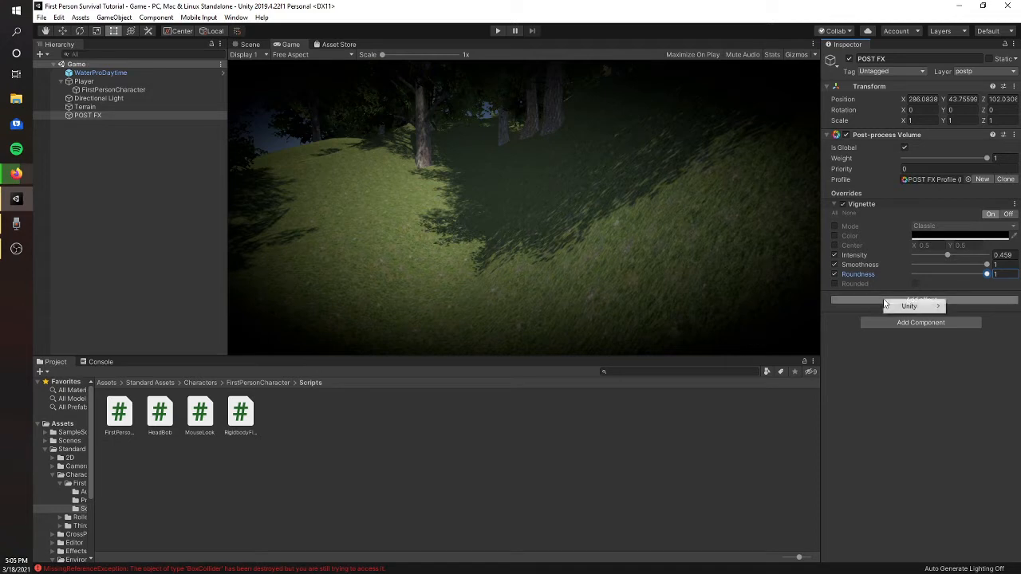
{"action": "mouse_move", "coordinate": [921, 311]}
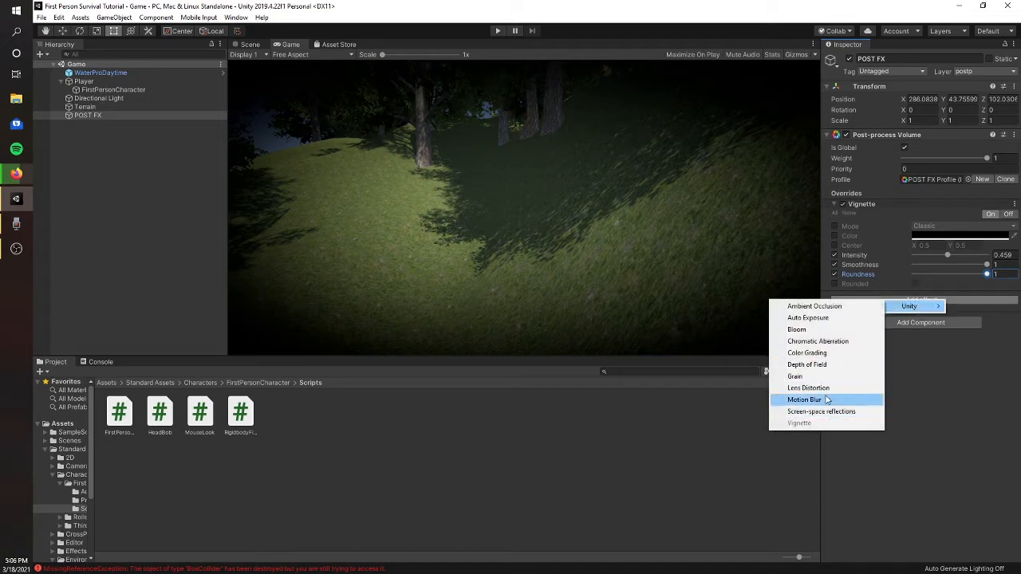
{"action": "left_click", "coordinate": [813, 329]}
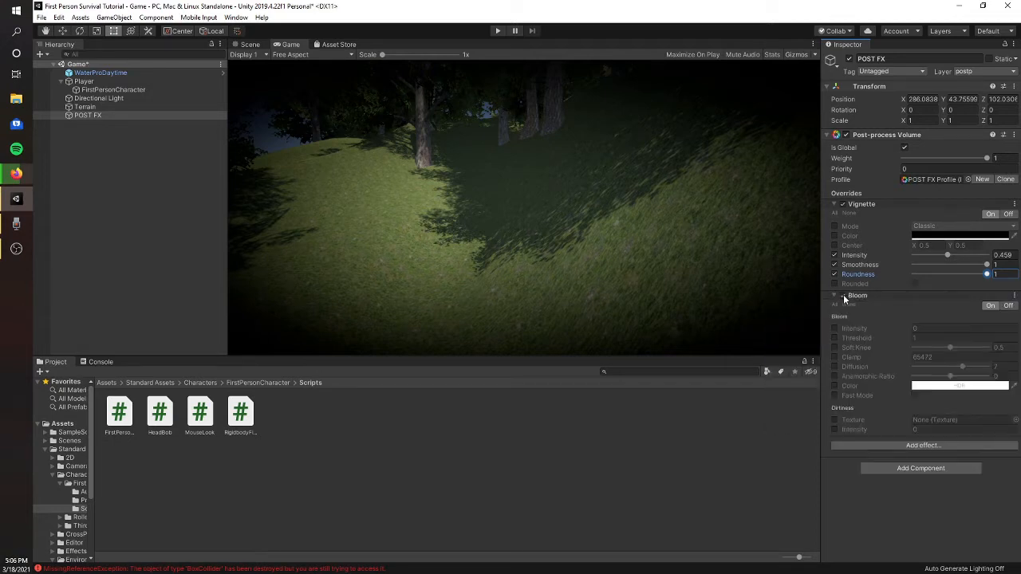
{"action": "left_click_drag", "start_coordinate": [881, 333], "coordinate": [834, 186]}
- Play-test the scene by walking through the forest to examine the Bloom and Vignette effects, and leave play mode
{"action": "left_click", "coordinate": [496, 31]}
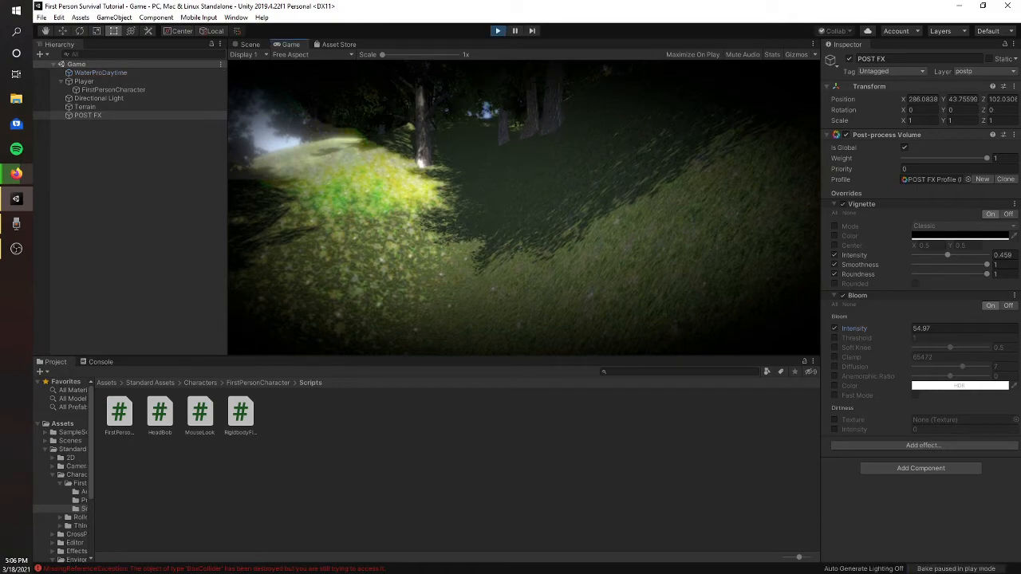
{"action": "key", "text": "w"}
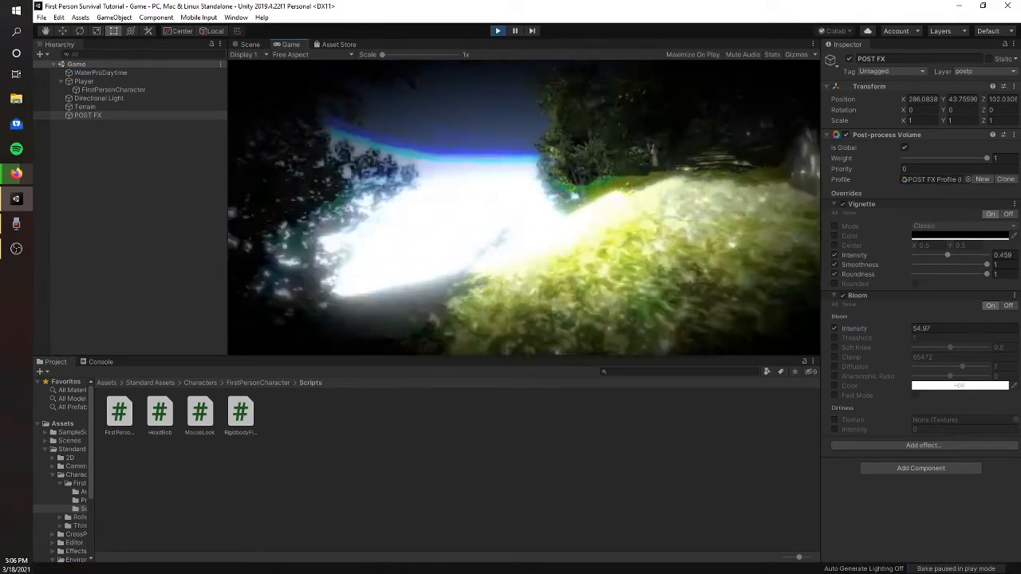
{"action": "key", "text": "w"}
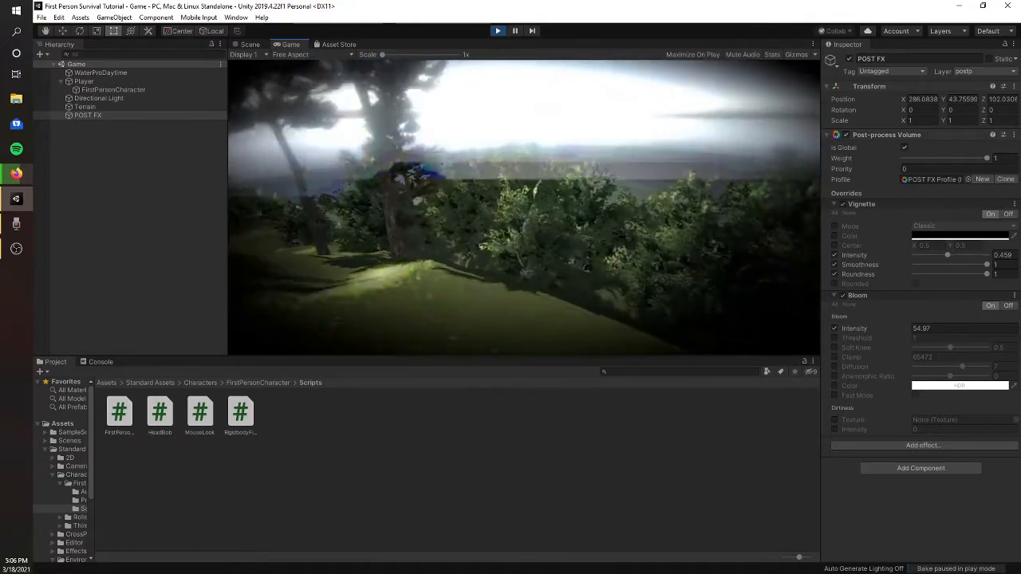
{"action": "key", "text": "w"}
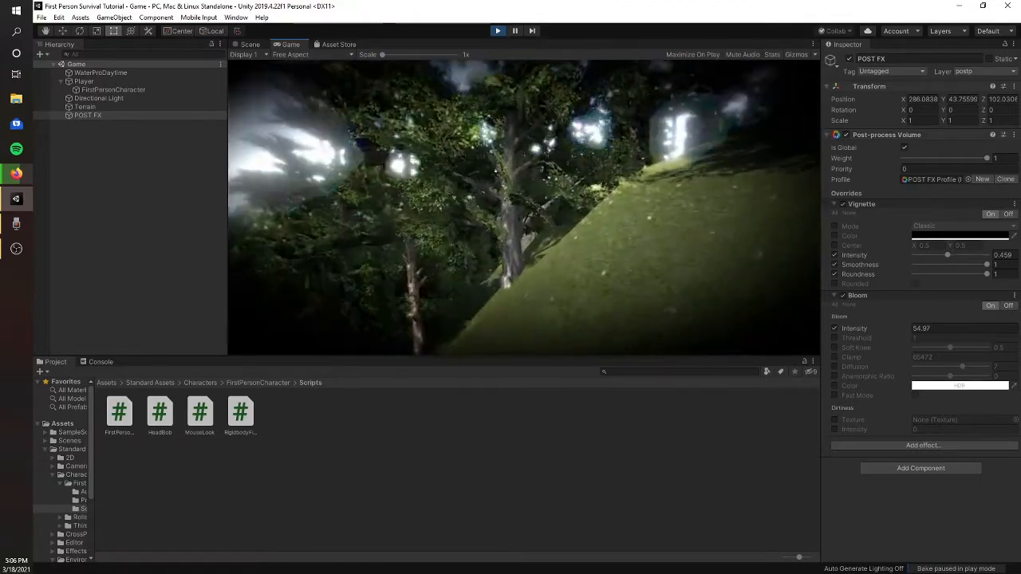
{"action": "key", "text": "w"}
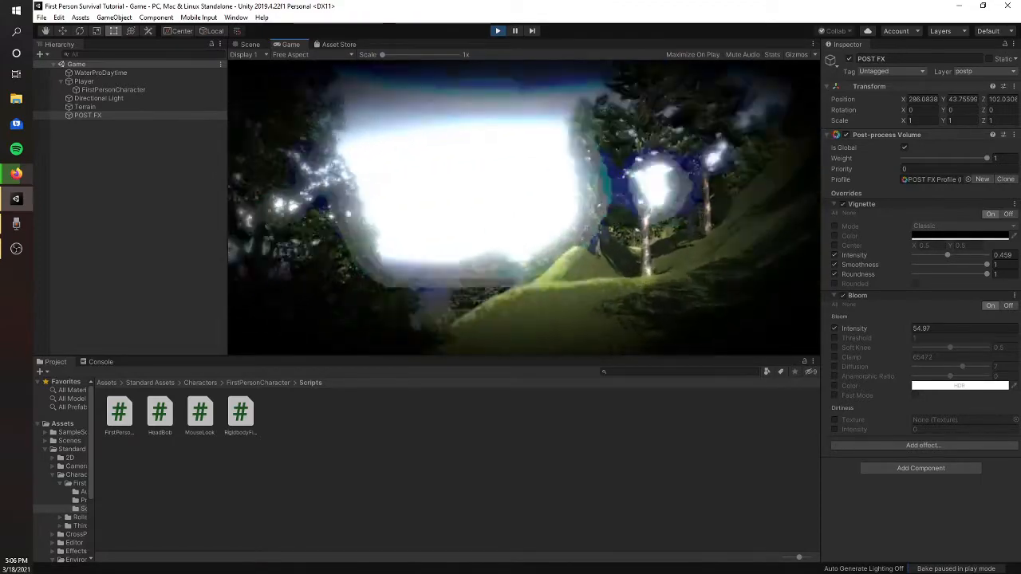
{"action": "key", "text": "w"}
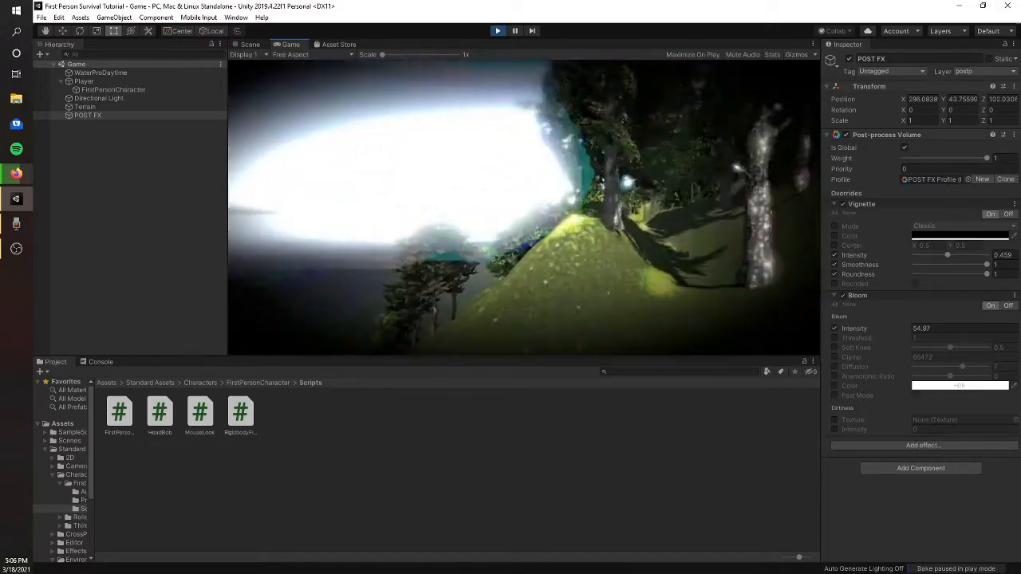
{"action": "key", "text": "w"}
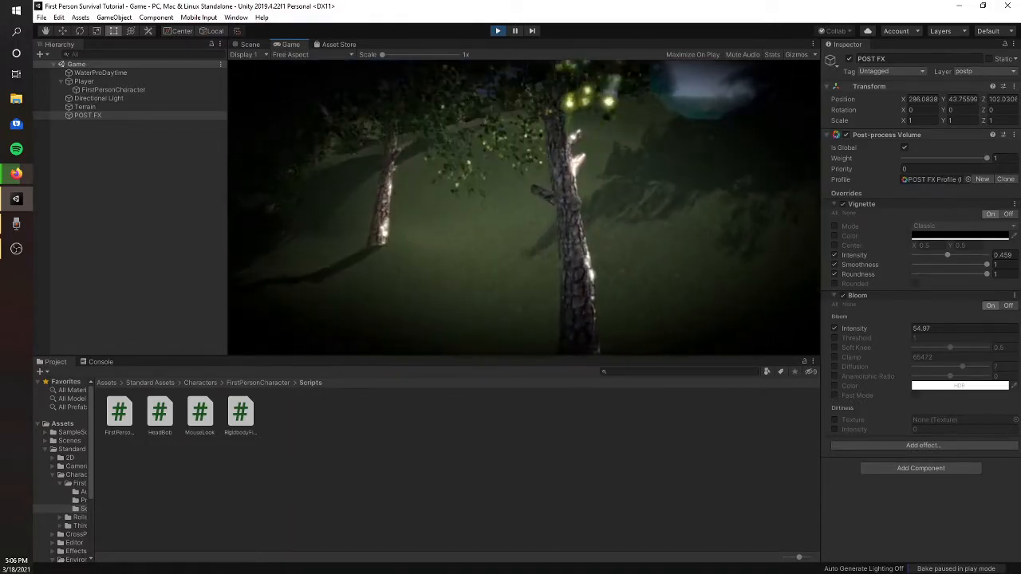
{"action": "key", "text": "w"}
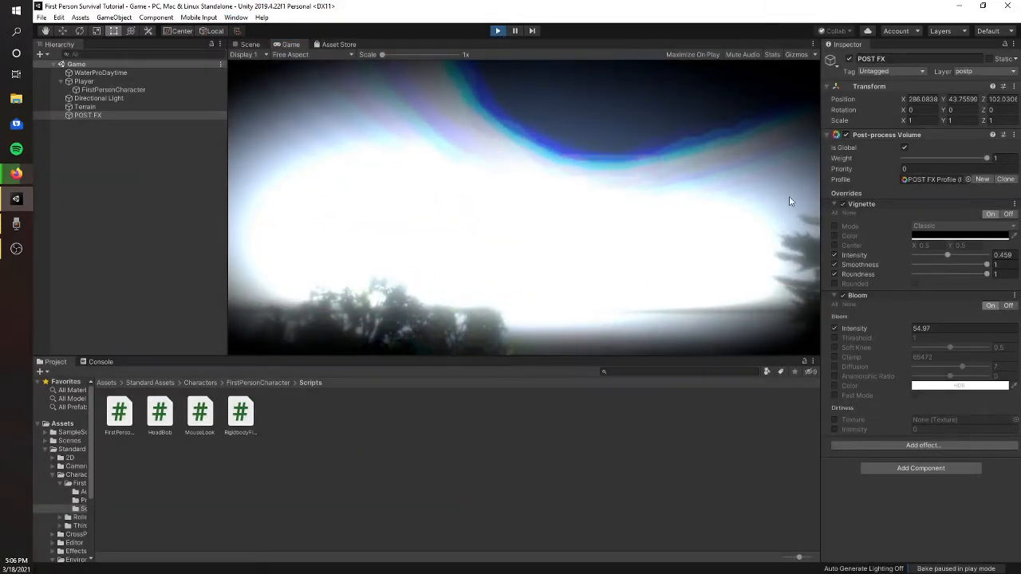
{"action": "key", "text": "ctrl+p"}
- Set the POST FX Bloom intensity to 25 and check the effect in a short play test
{"action": "left_click", "coordinate": [930, 329]}
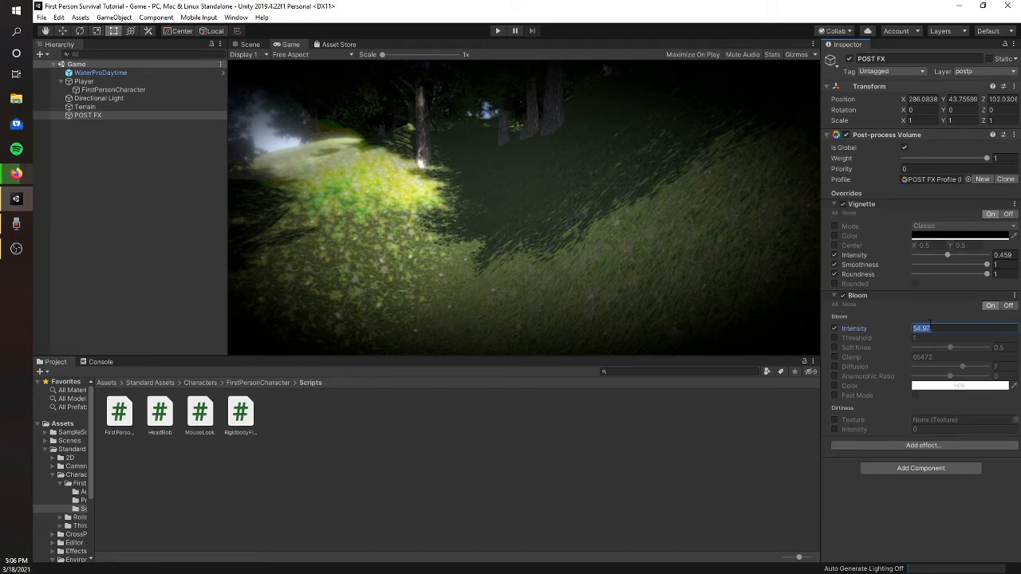
{"action": "type", "text": "25"}
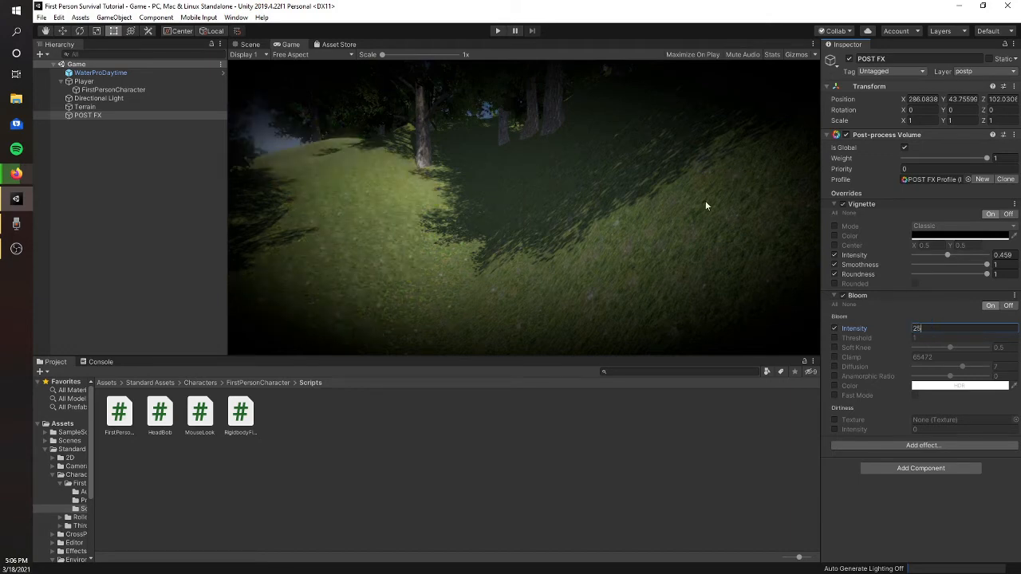
{"action": "left_click", "coordinate": [497, 32]}
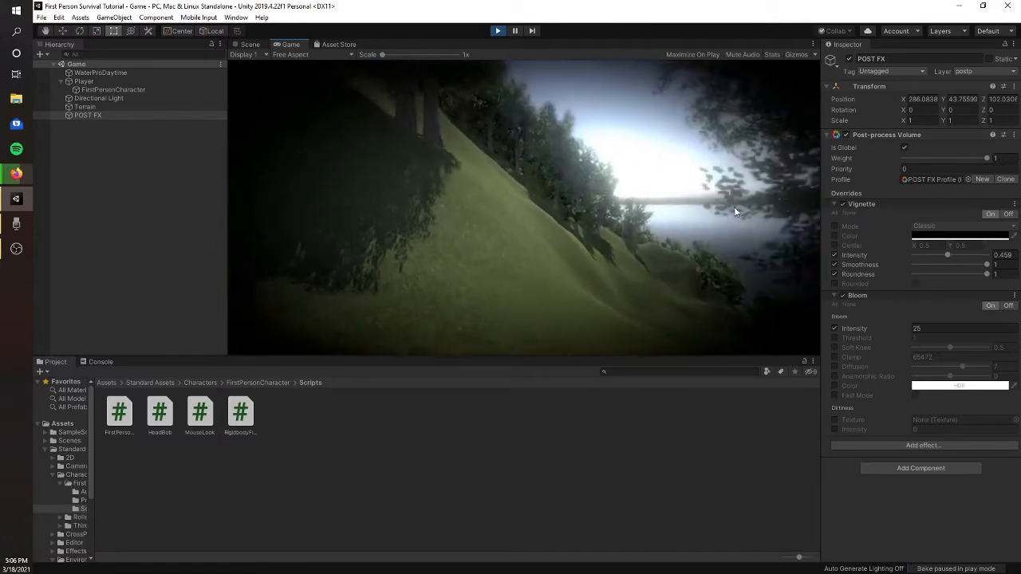
{"action": "key", "text": "Escape"}
{"action": "left_click", "coordinate": [497, 31]}
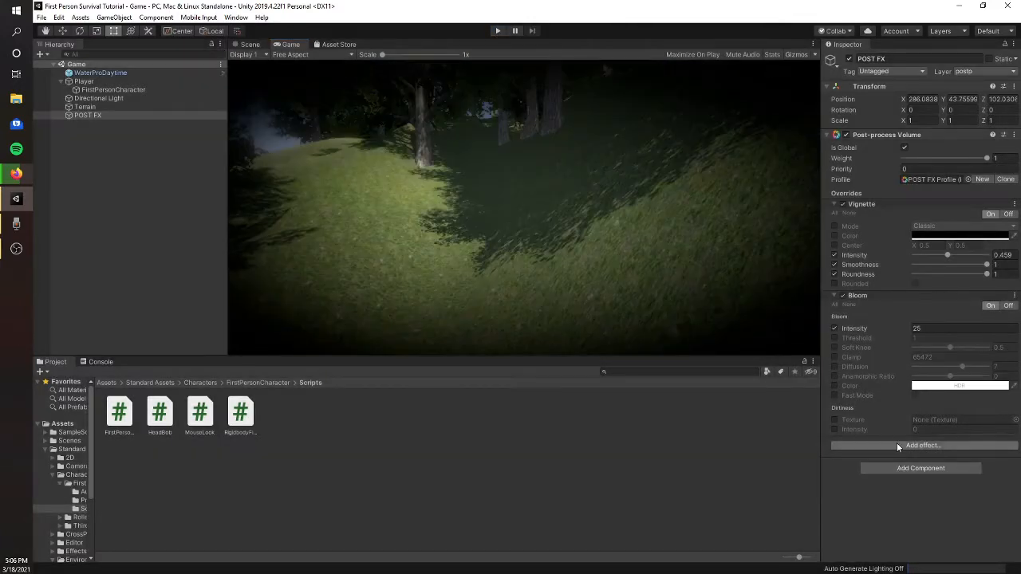
- Add a Grain effect to the POST FX volume with intensity 1, size about 1.69 and the Colored override enabled
{"action": "left_click", "coordinate": [897, 444]}
{"action": "mouse_move", "coordinate": [922, 450]}
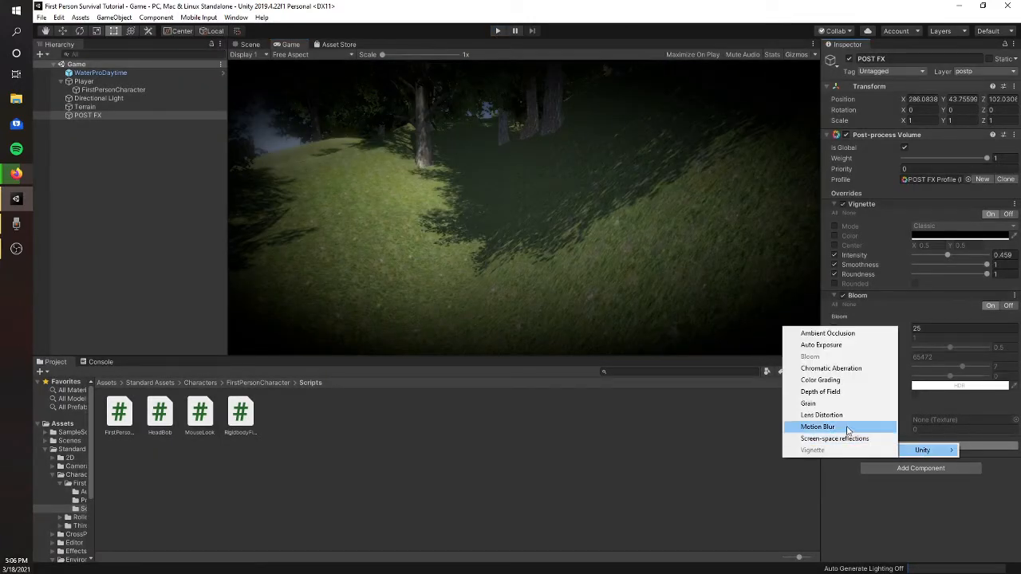
{"action": "left_click", "coordinate": [827, 405]}
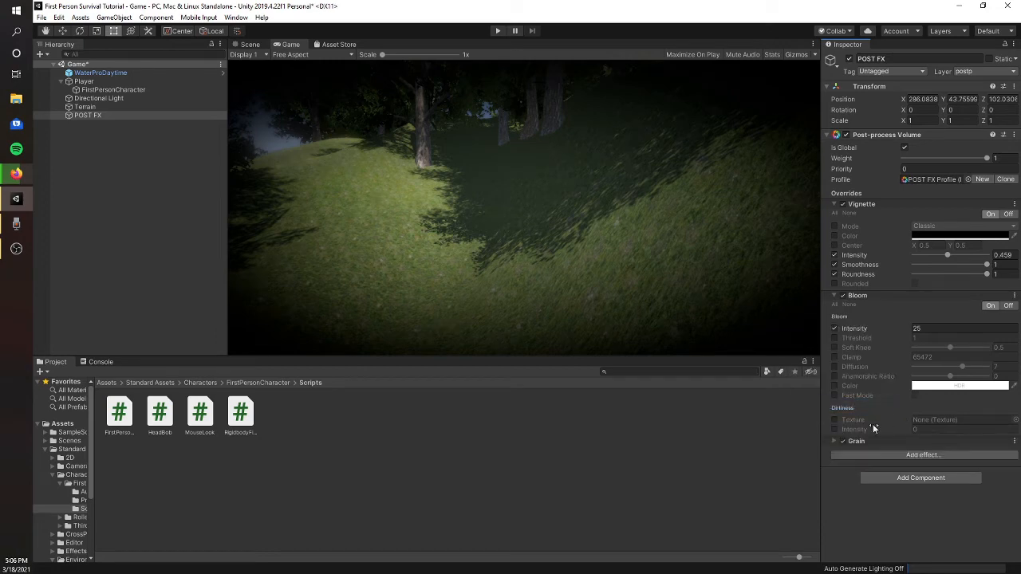
{"action": "left_click", "coordinate": [834, 441]}
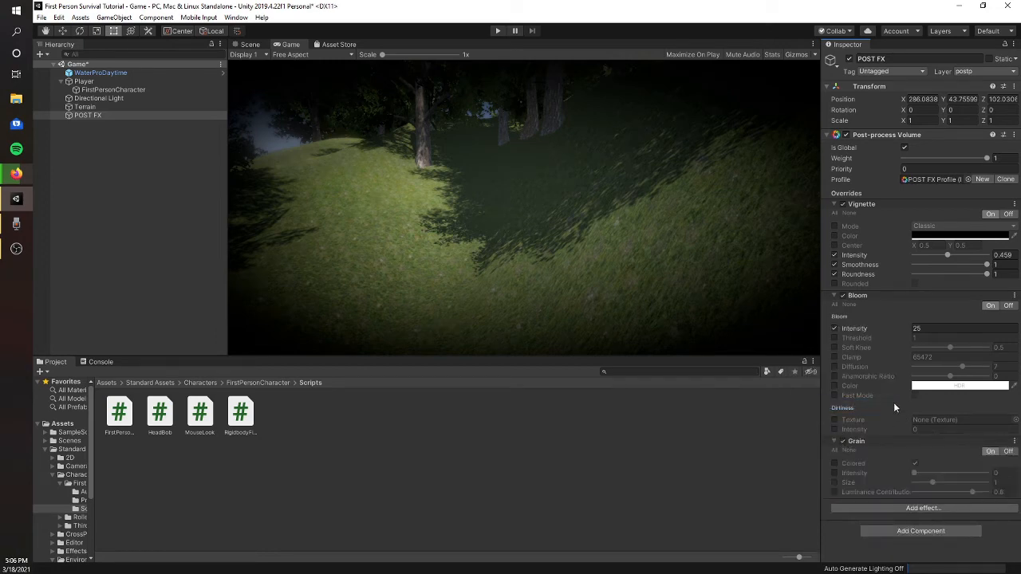
{"action": "left_click", "coordinate": [834, 472]}
{"action": "left_click_drag", "start_coordinate": [913, 472], "coordinate": [1010, 474]}
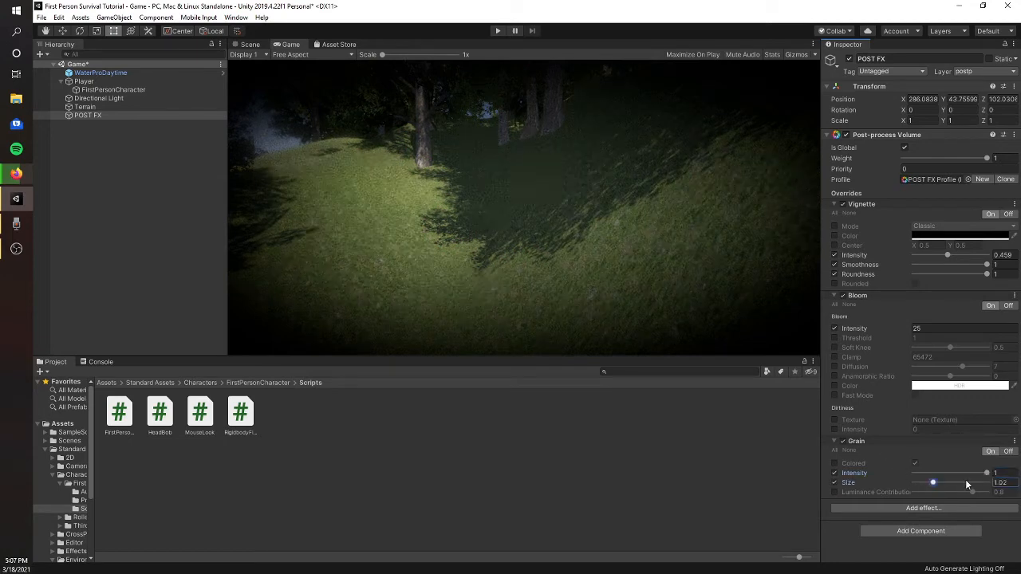
{"action": "mouse_move", "coordinate": [965, 479]}
{"action": "left_mouse_down"}
{"action": "mouse_move", "coordinate": [977, 477]}
{"action": "mouse_move", "coordinate": [900, 479]}
{"action": "mouse_move", "coordinate": [951, 482]}
{"action": "left_mouse_up"}
{"action": "left_click", "coordinate": [913, 464]}
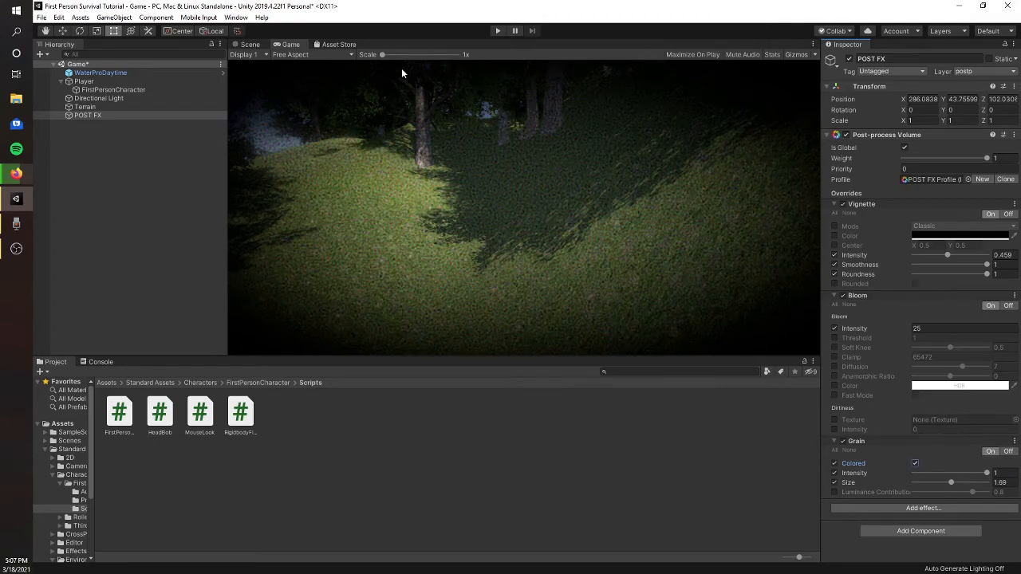
- Compare the grain with Colored on and off at about 2.63x Game view scale, and remove the Grain effect
{"action": "left_click_drag", "start_coordinate": [382, 55], "coordinate": [431, 50]}
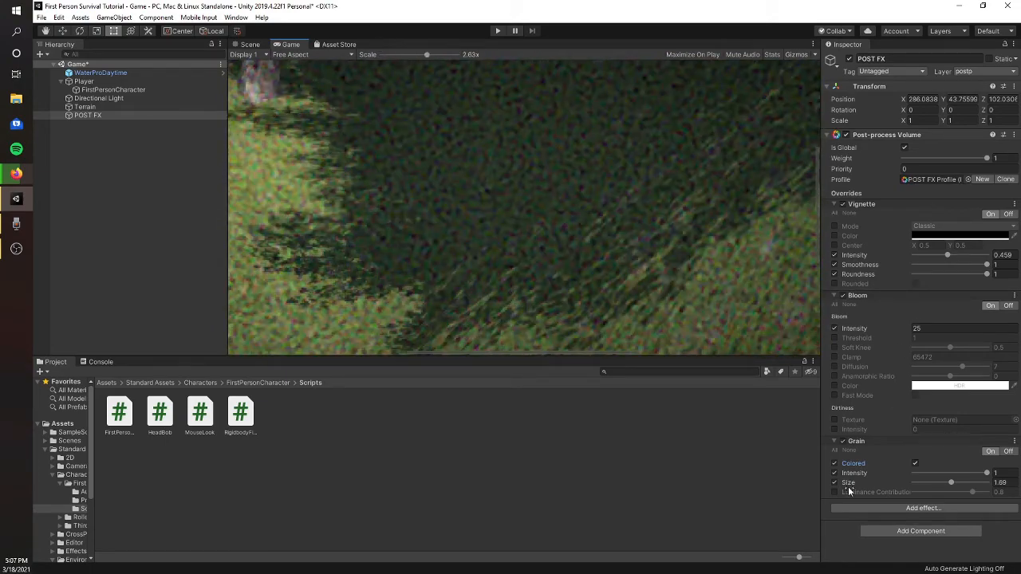
{"action": "left_click", "coordinate": [834, 463]}
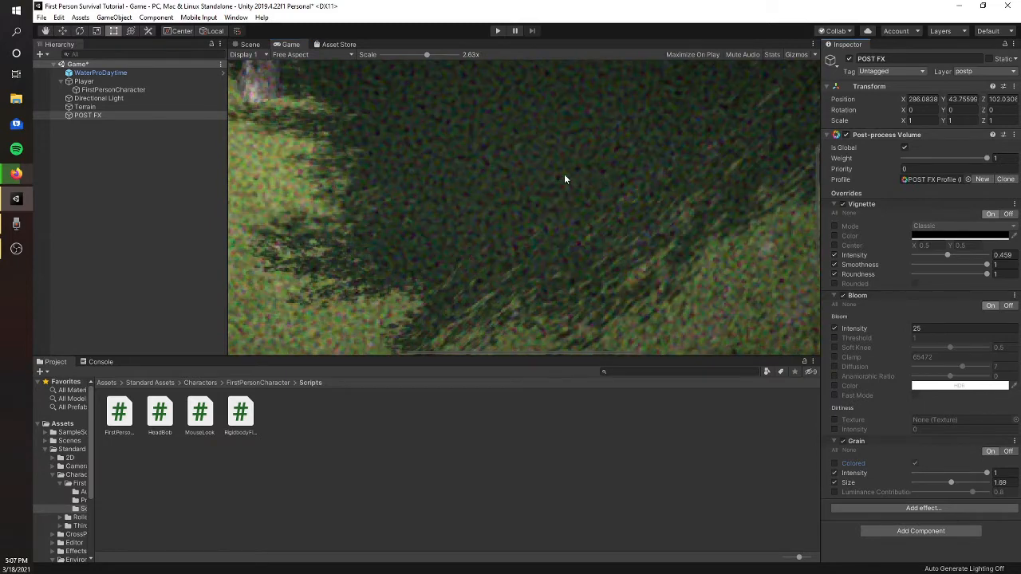
{"action": "left_click", "coordinate": [834, 463]}
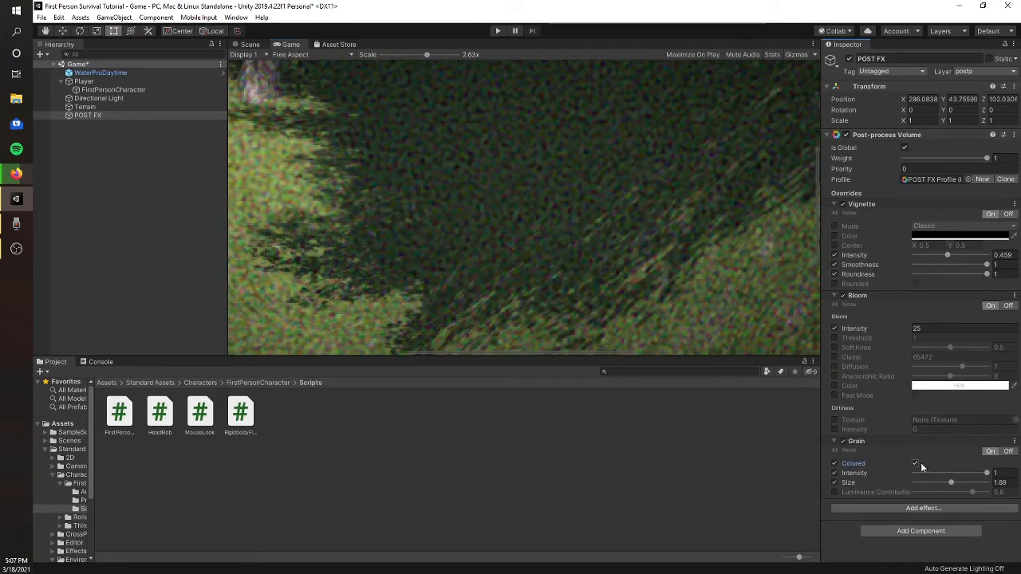
{"action": "left_click", "coordinate": [914, 464]}
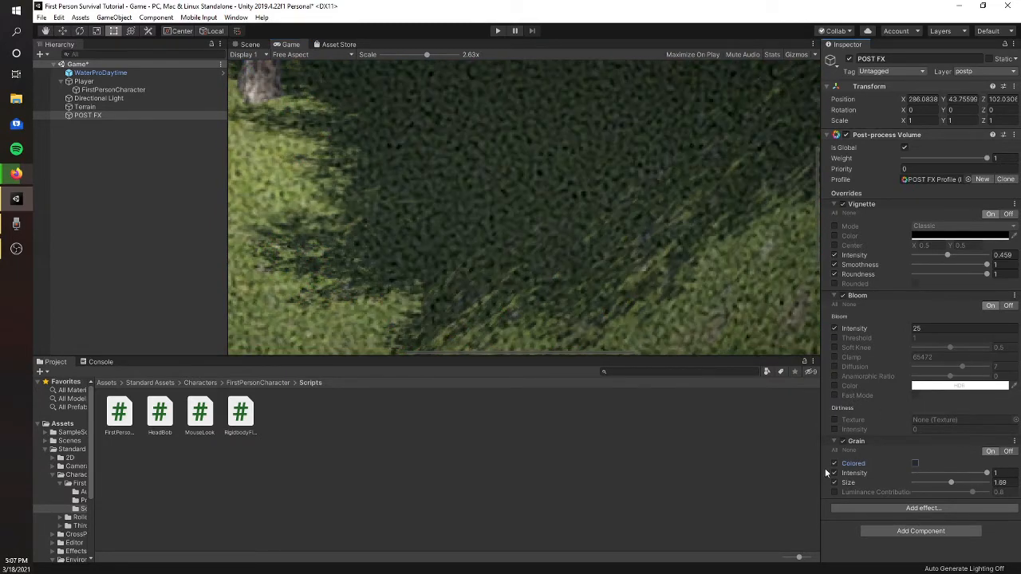
{"action": "left_click", "coordinate": [834, 463]}
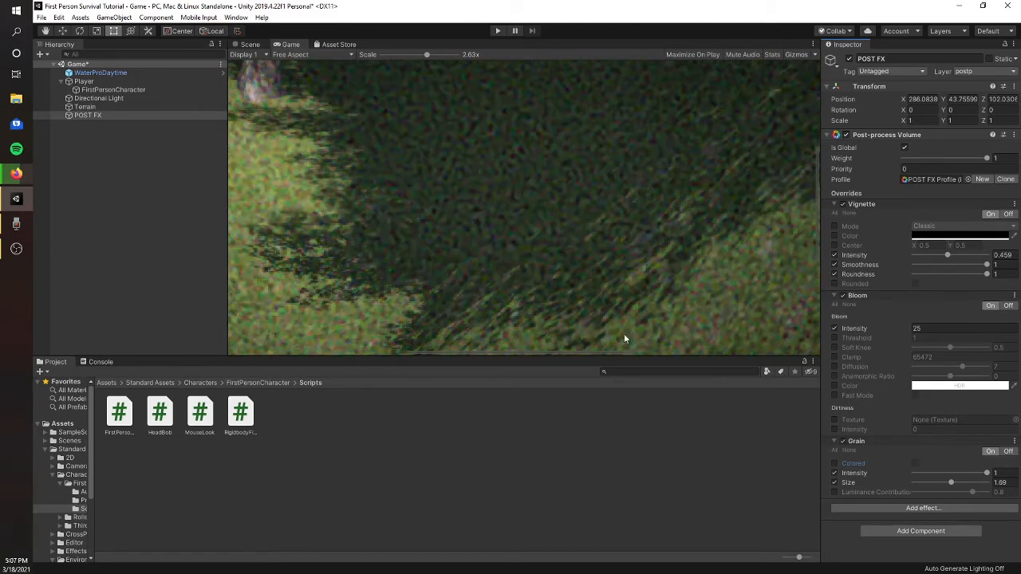
{"action": "left_click", "coordinate": [1015, 443]}
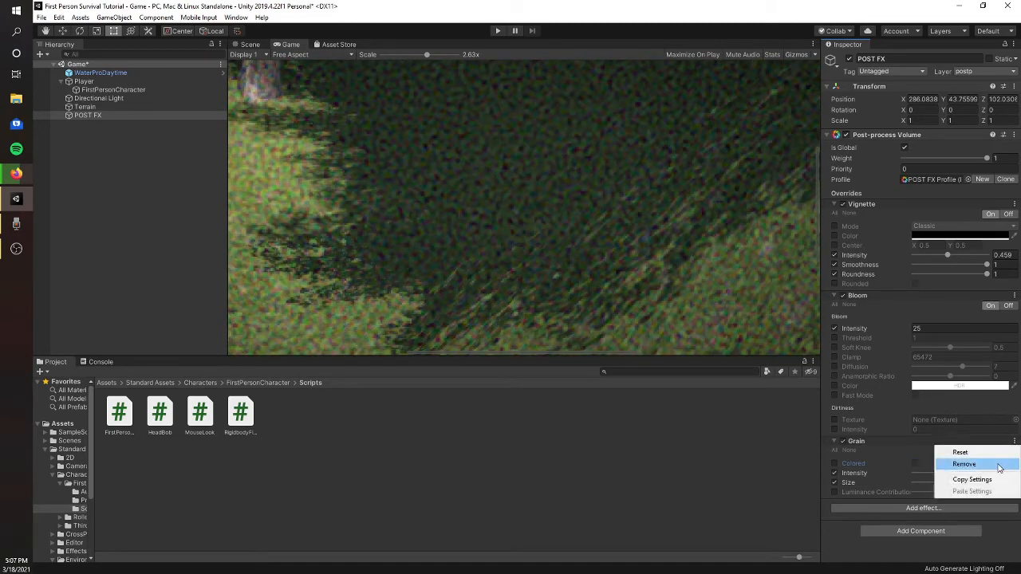
{"action": "left_click", "coordinate": [955, 467]}
- Add a Chromatic Aberration effect to the POST FX volume and enable its intensity override at 1
{"action": "left_click", "coordinate": [904, 444]}
{"action": "mouse_move", "coordinate": [929, 450]}
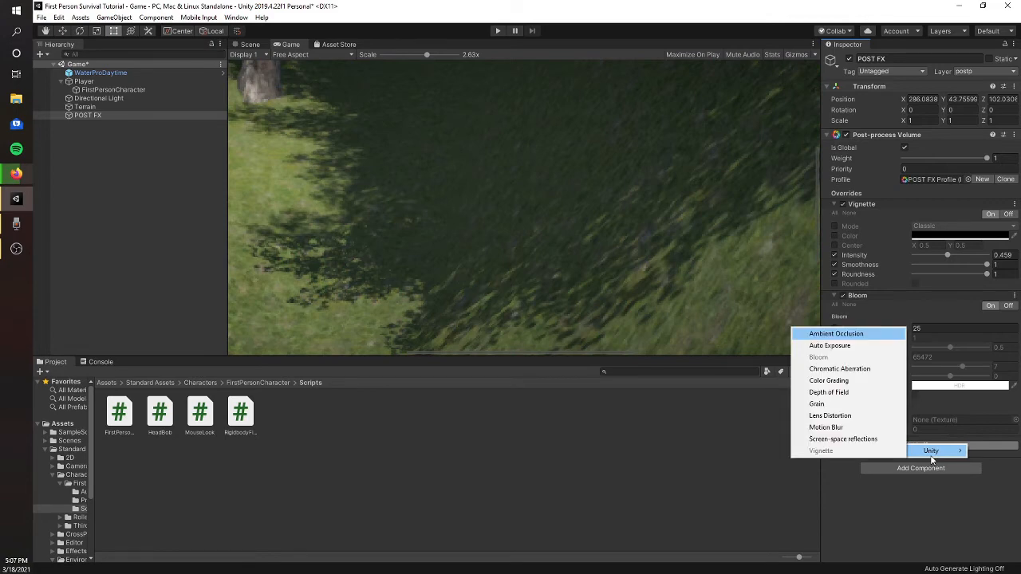
{"action": "left_click", "coordinate": [854, 369]}
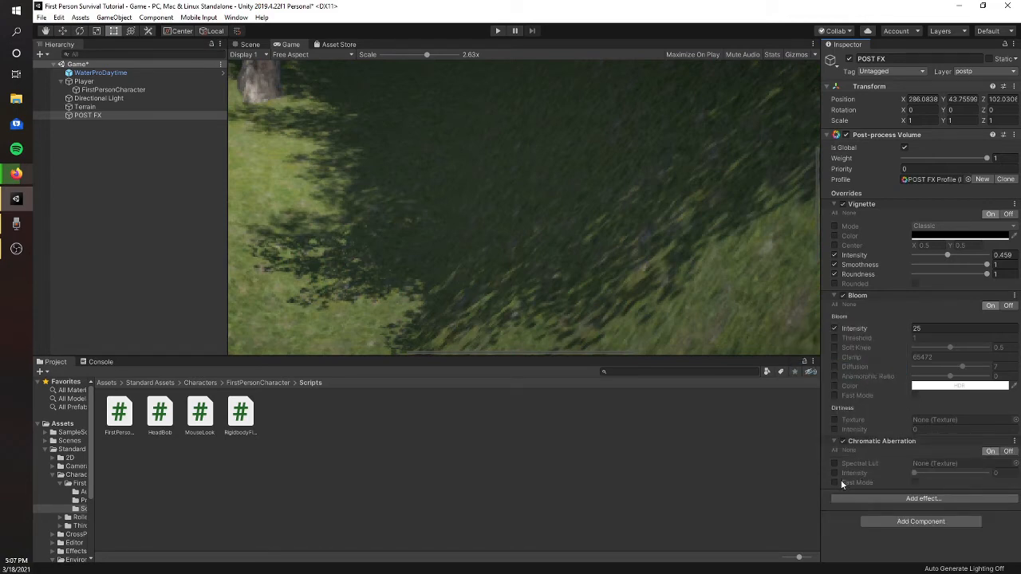
{"action": "left_click_drag", "start_coordinate": [913, 473], "coordinate": [1003, 474]}
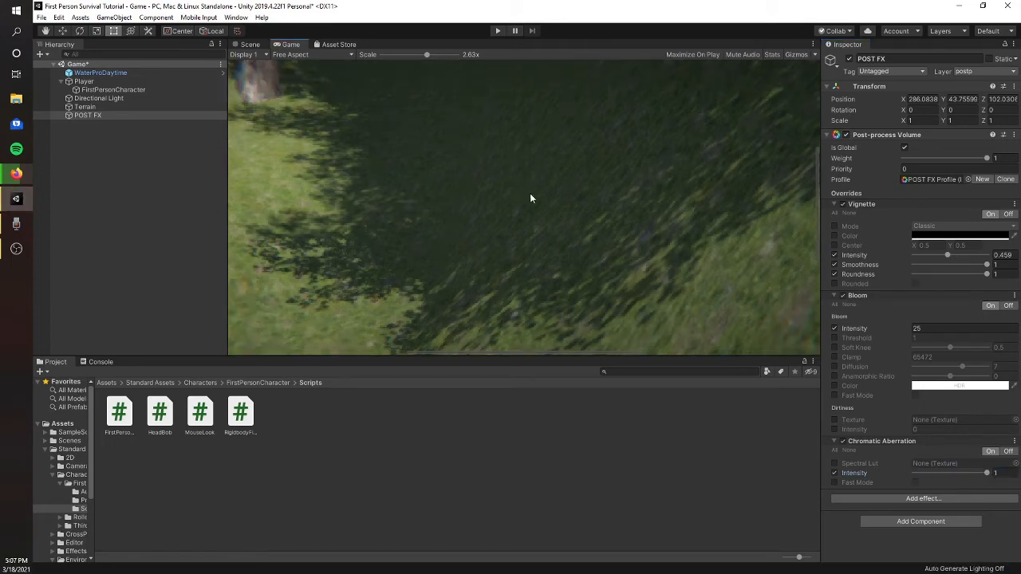
- Compare different Chromatic Aberration intensities from several angles in the Scene view, and finish with the intensity at 1
{"action": "left_click", "coordinate": [250, 44]}
{"action": "right_click_drag", "start_coordinate": [590, 241], "coordinate": [746, 228]}
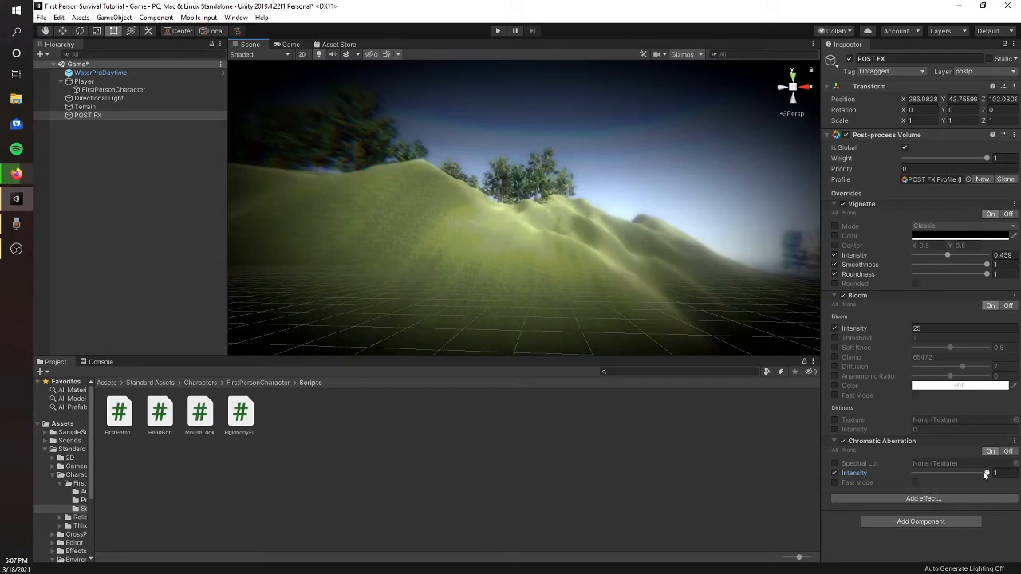
{"action": "left_click_drag", "start_coordinate": [912, 473], "coordinate": [975, 474]}
{"action": "right_click_drag", "start_coordinate": [692, 313], "coordinate": [360, 164]}
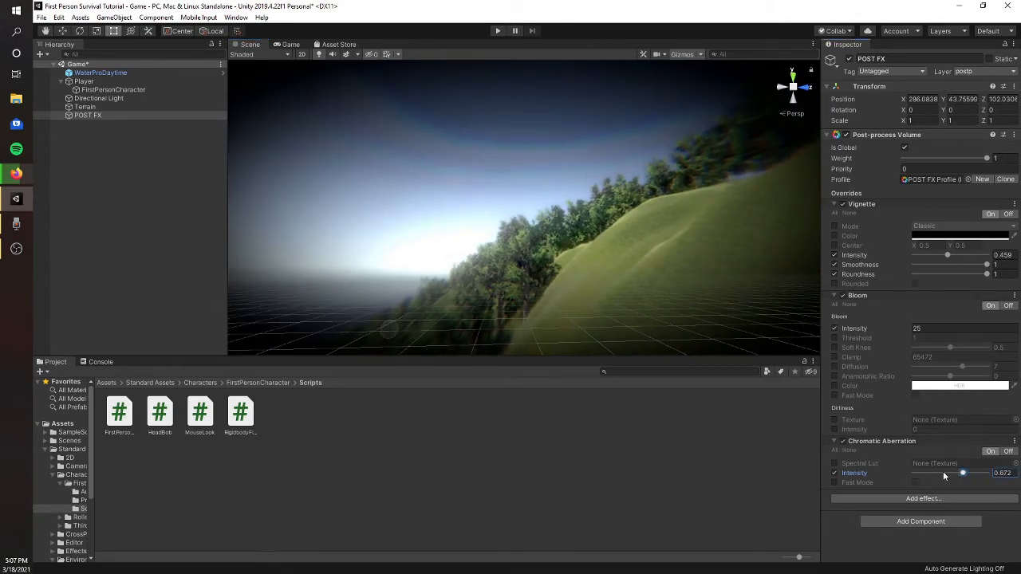
{"action": "left_click_drag", "start_coordinate": [876, 476], "coordinate": [986, 487]}
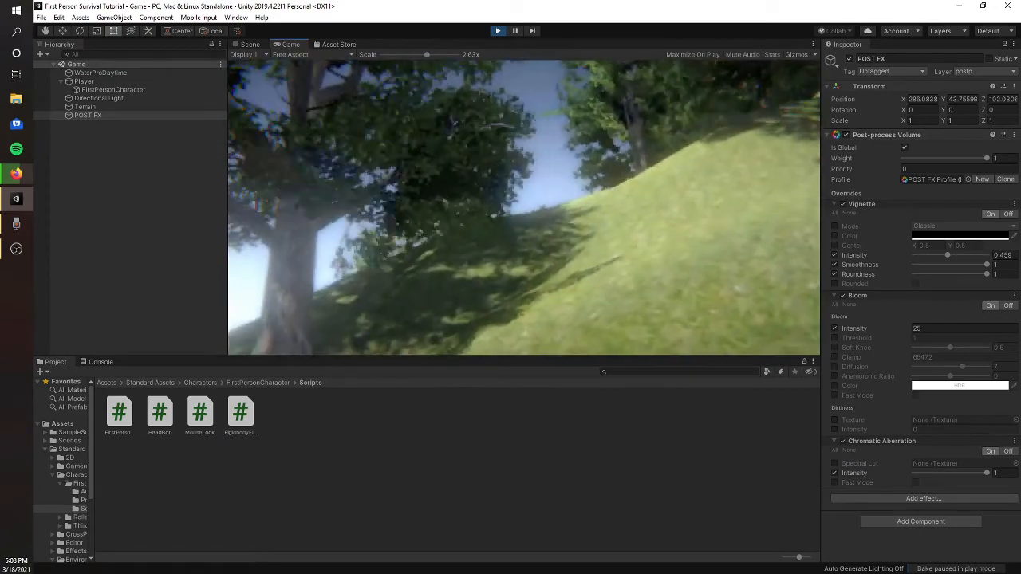
- Play-test the scene with chromatic aberration, reset the Game view scale to 1x, and leave play mode
{"action": "key", "text": "w"}
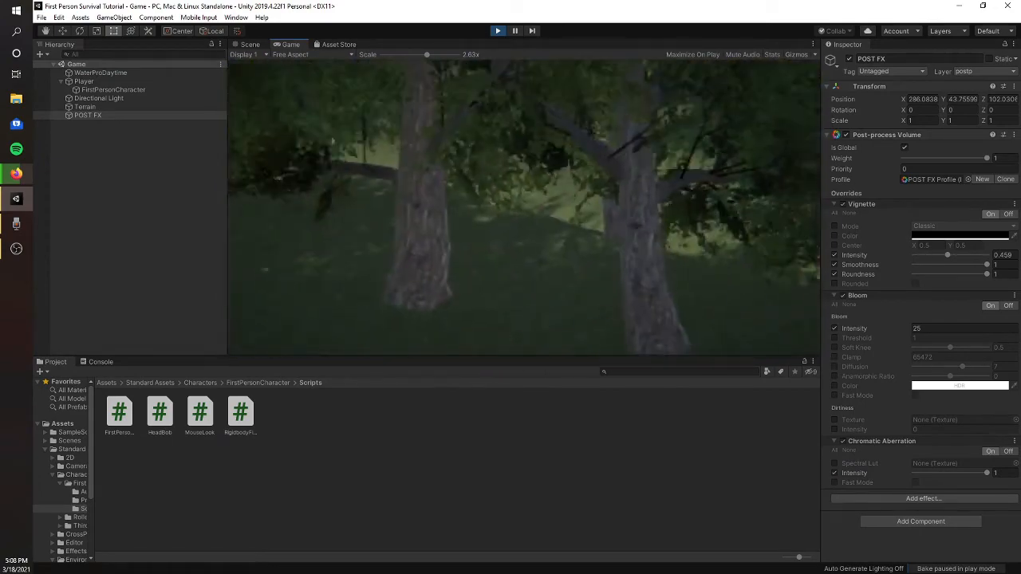
{"action": "left_click_drag", "start_coordinate": [424, 55], "coordinate": [346, 58]}
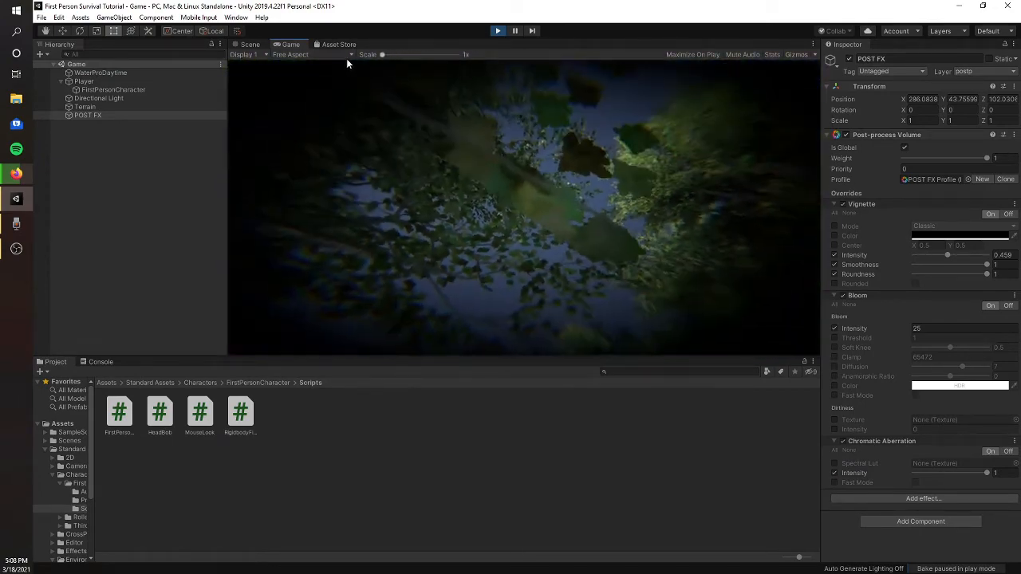
{"action": "left_click", "coordinate": [595, 200]}
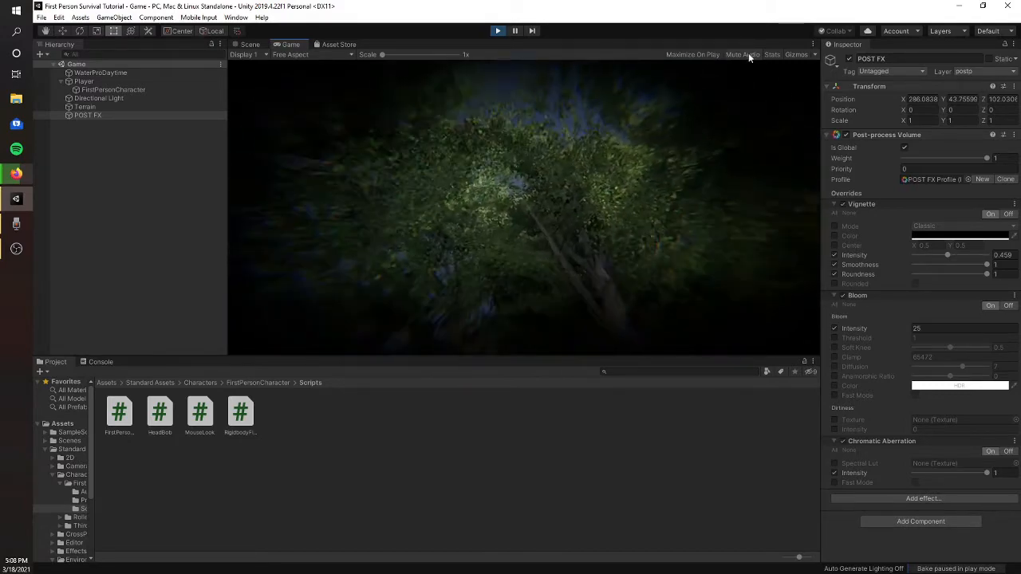
{"action": "left_click", "coordinate": [497, 30]}
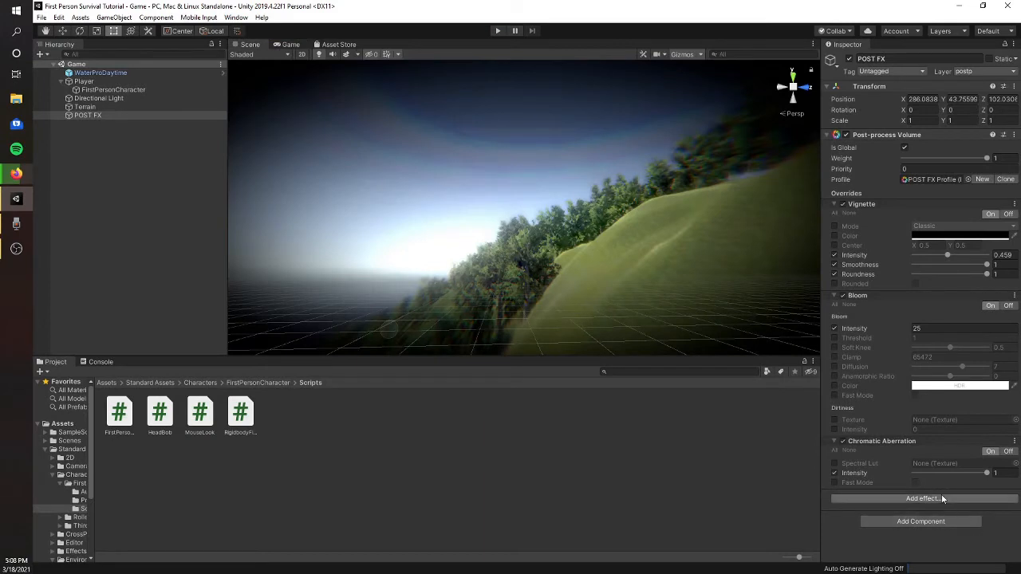
- Add a Motion Blur effect to the POST FX volume and expand its settings
{"action": "left_click", "coordinate": [925, 498]}
{"action": "mouse_move", "coordinate": [967, 501]}
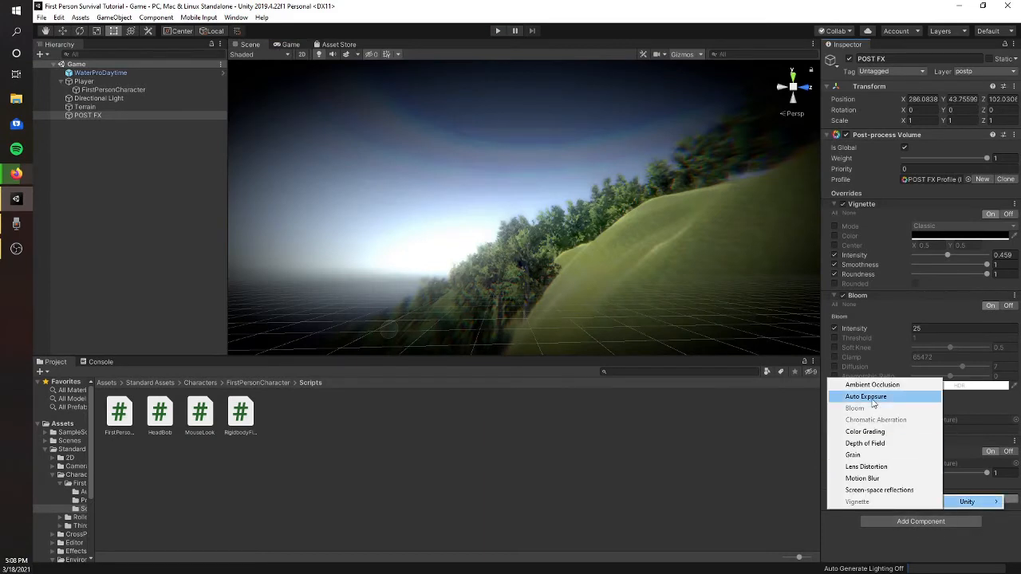
{"action": "left_click", "coordinate": [891, 479]}
{"action": "left_click", "coordinate": [834, 494]}
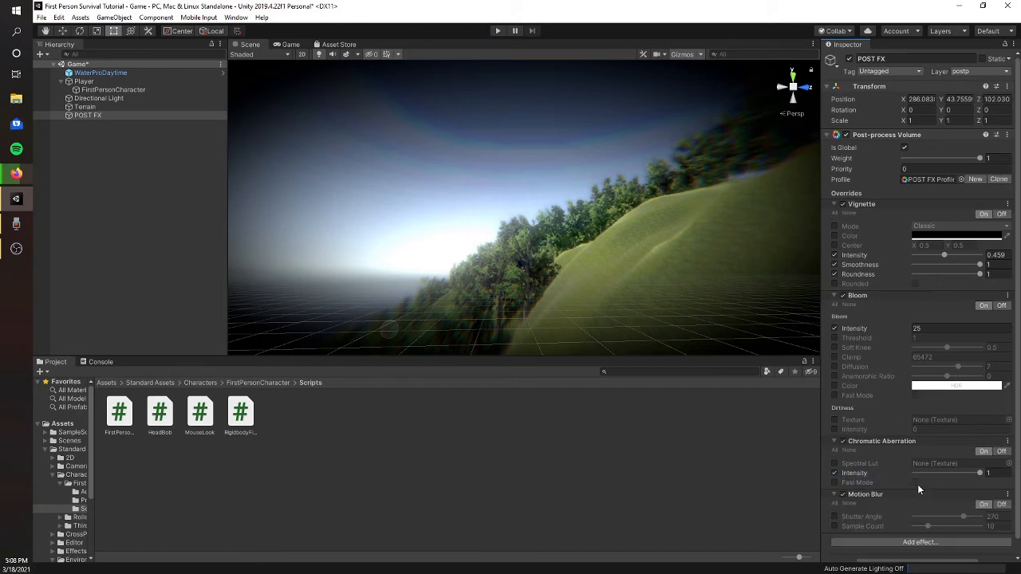
- Enable the Motion Blur shutter angle override at 270 and sample count override at 10, and play-test the scene with motion blur
{"action": "scroll", "coordinate": [919, 475], "scroll_direction": "down", "scroll_amount": 1}
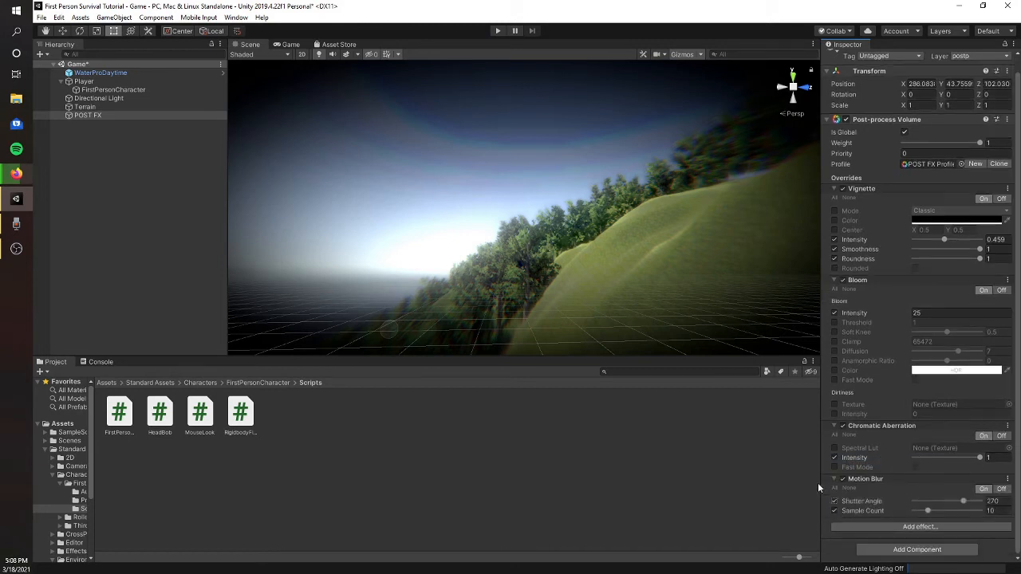
{"action": "left_click", "coordinate": [497, 30]}
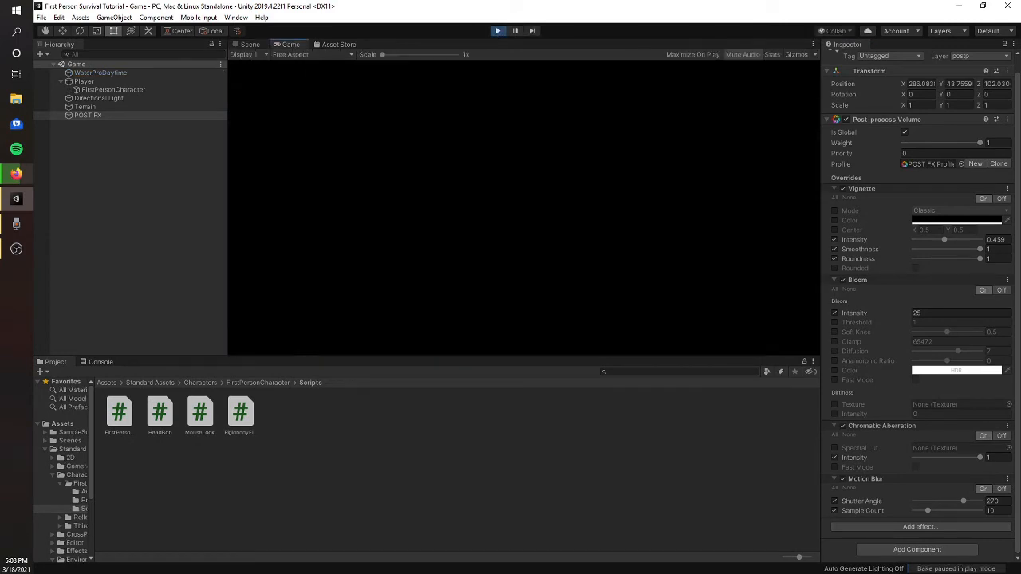
{"action": "key", "text": "w"}
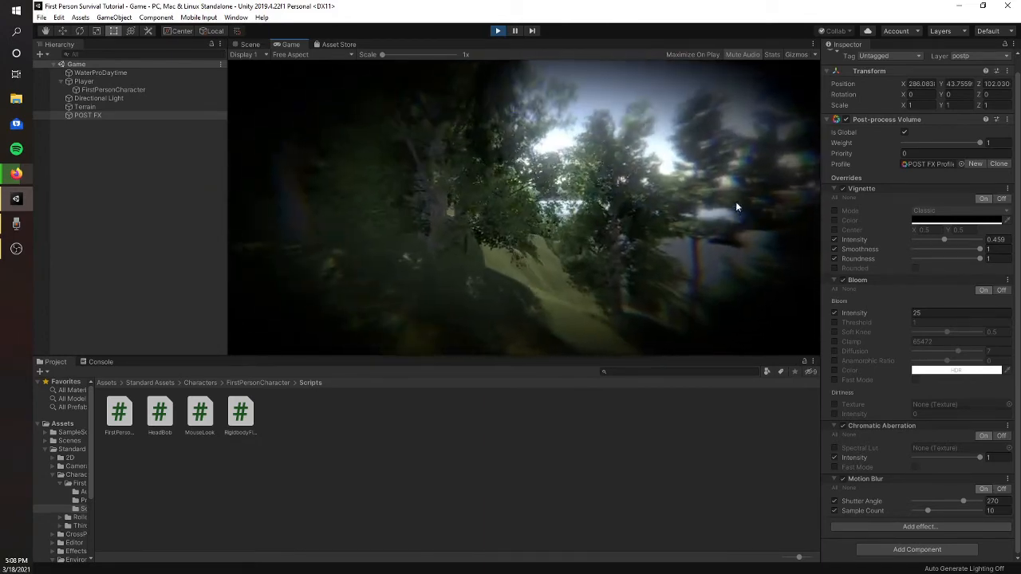
{"action": "key", "text": "ctrl+p"}
- Add a Depth of Field effect to the POST FX volume and expand its settings
{"action": "left_click", "coordinate": [925, 527]}
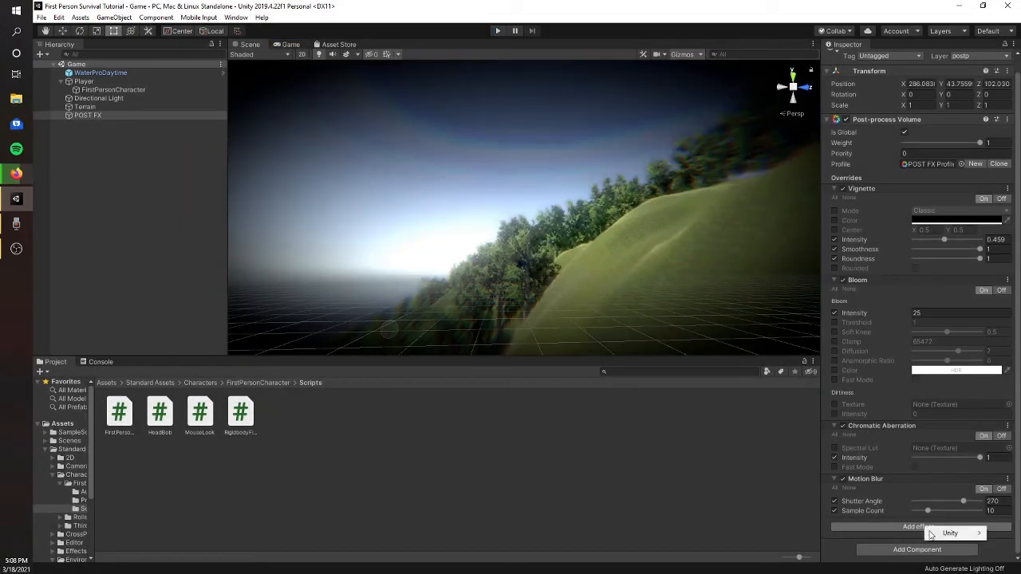
{"action": "mouse_move", "coordinate": [938, 534]}
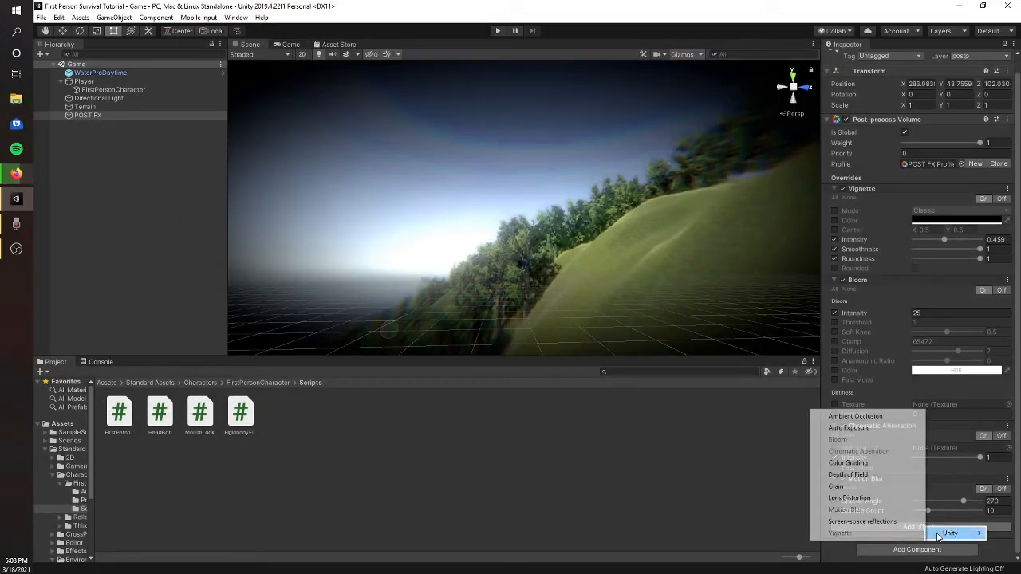
{"action": "left_click", "coordinate": [877, 475]}
{"action": "left_click", "coordinate": [833, 522]}
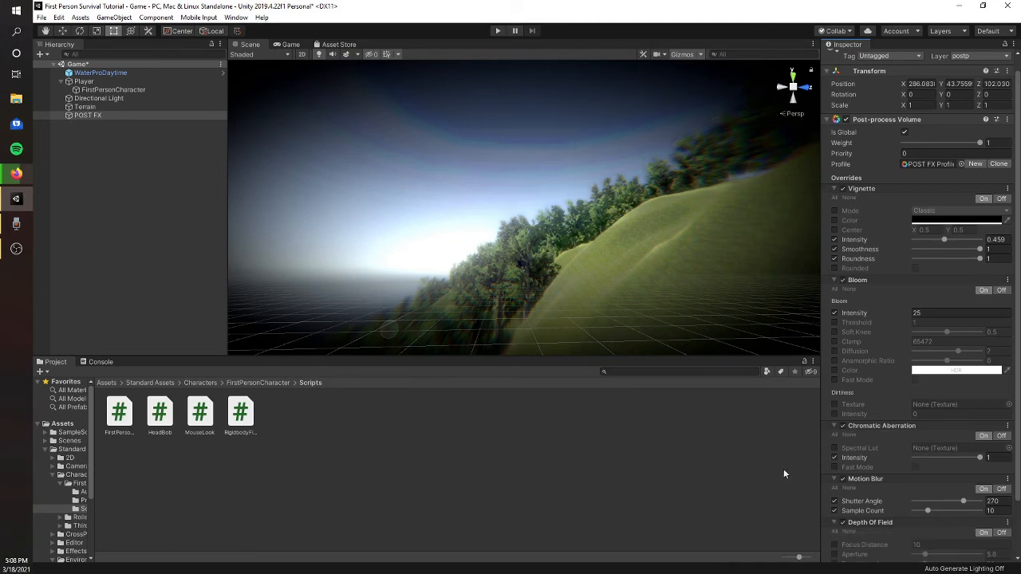
- Enable the Depth of Field focus distance override and set it to 2.36 while previewing the result in the Game view
{"action": "left_click", "coordinate": [291, 44]}
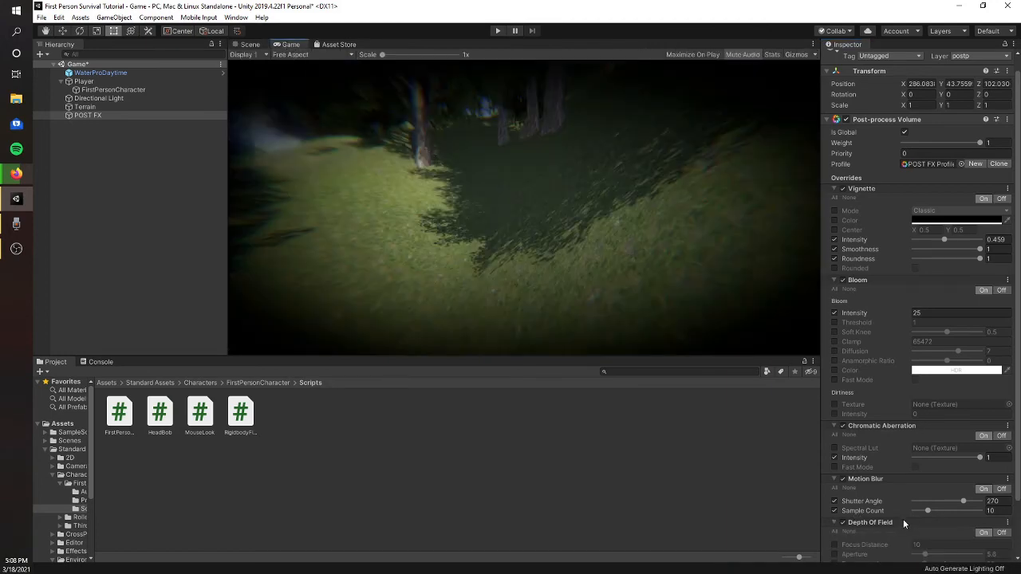
{"action": "scroll", "coordinate": [902, 523], "scroll_direction": "down", "scroll_amount": 3}
{"action": "left_click_drag", "start_coordinate": [884, 481], "coordinate": [850, 484]}
{"action": "left_click_drag", "start_coordinate": [685, 481], "coordinate": [417, 447]}
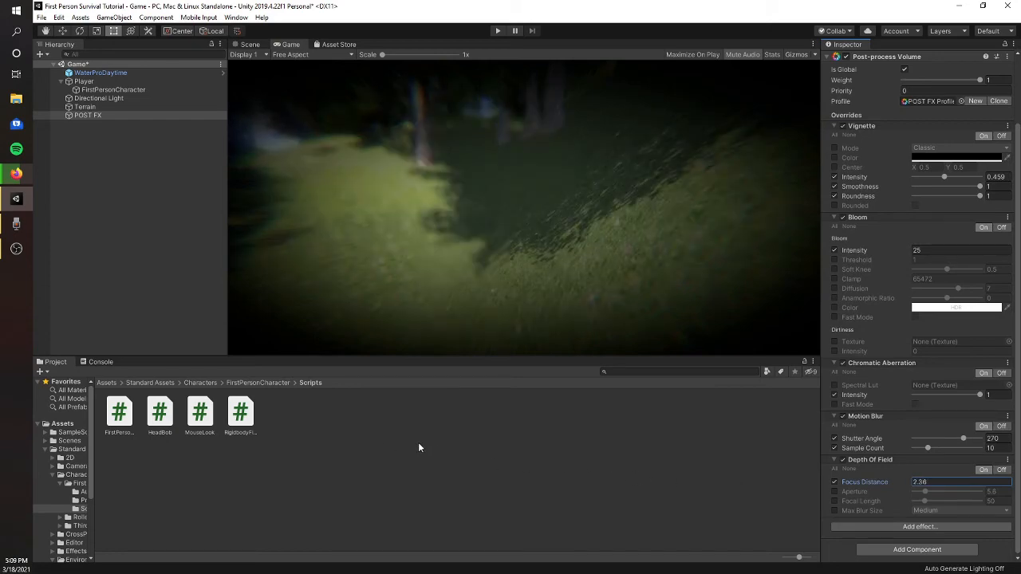
- Play-test the scene with depth of field by walking across the terrain, and leave play mode
{"action": "left_click", "coordinate": [497, 31]}
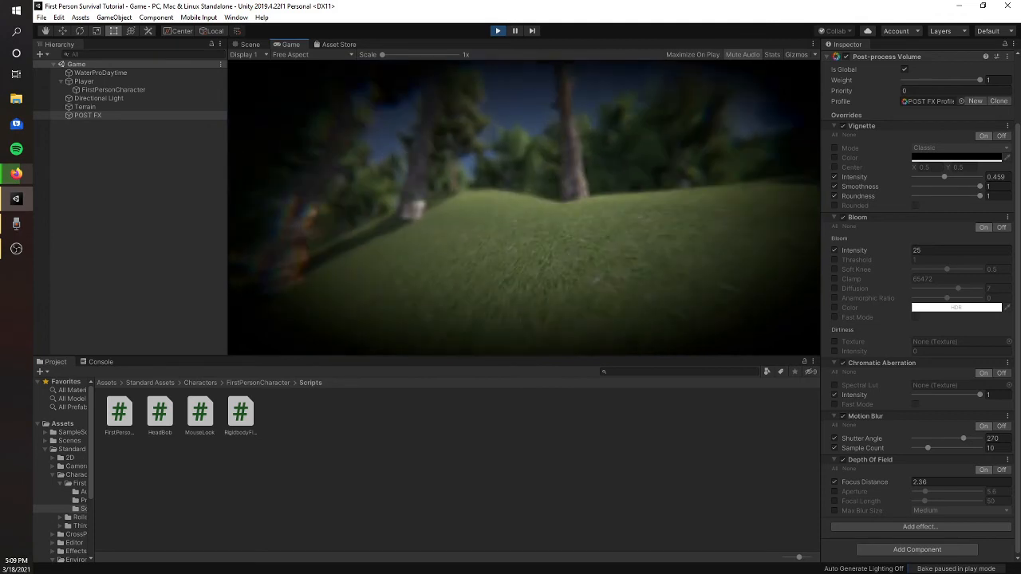
{"action": "key", "text": "w"}
{"action": "key", "text": "w"}
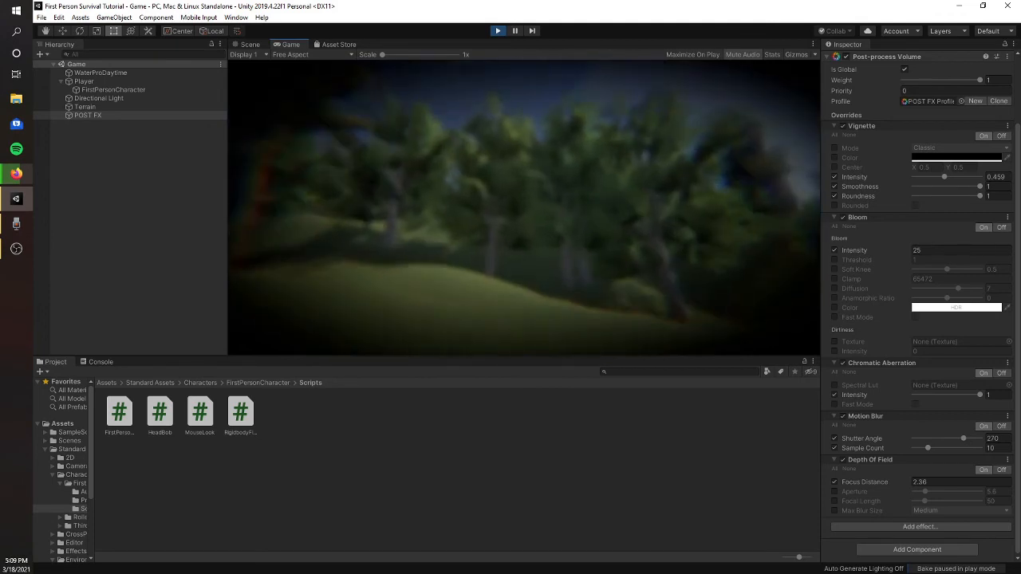
{"action": "key", "text": "w"}
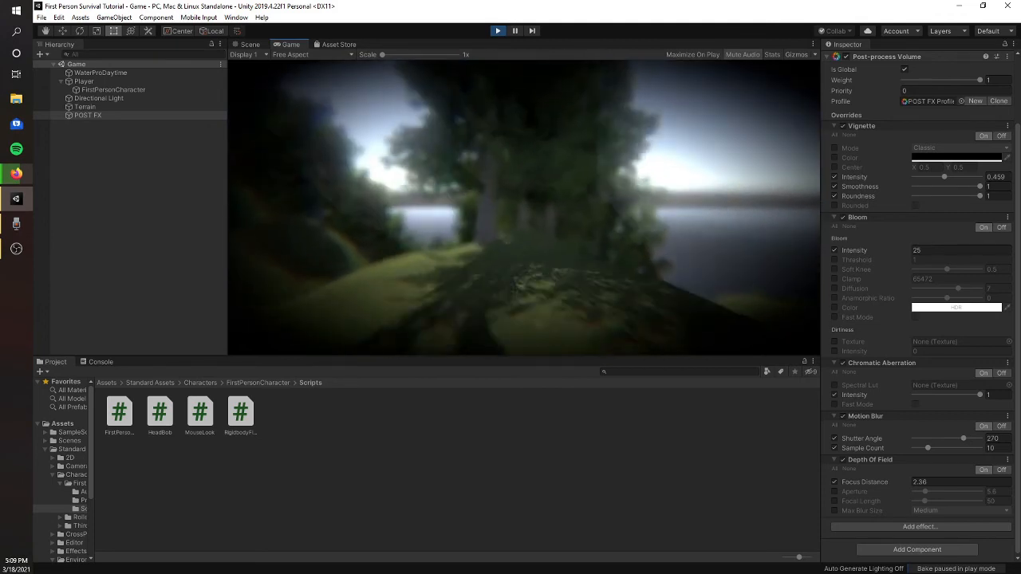
{"action": "key", "text": "w"}
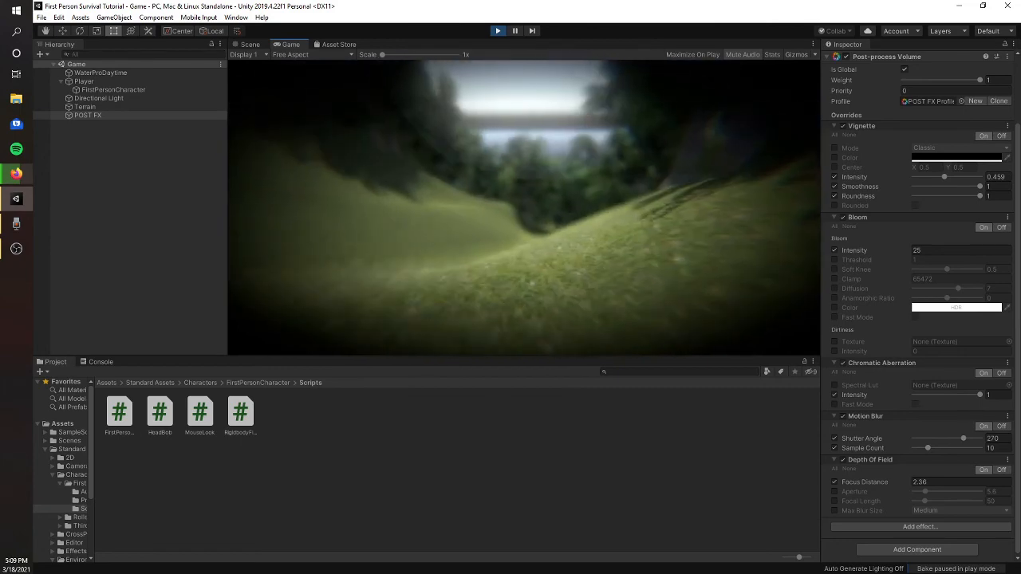
{"action": "key", "text": "w"}
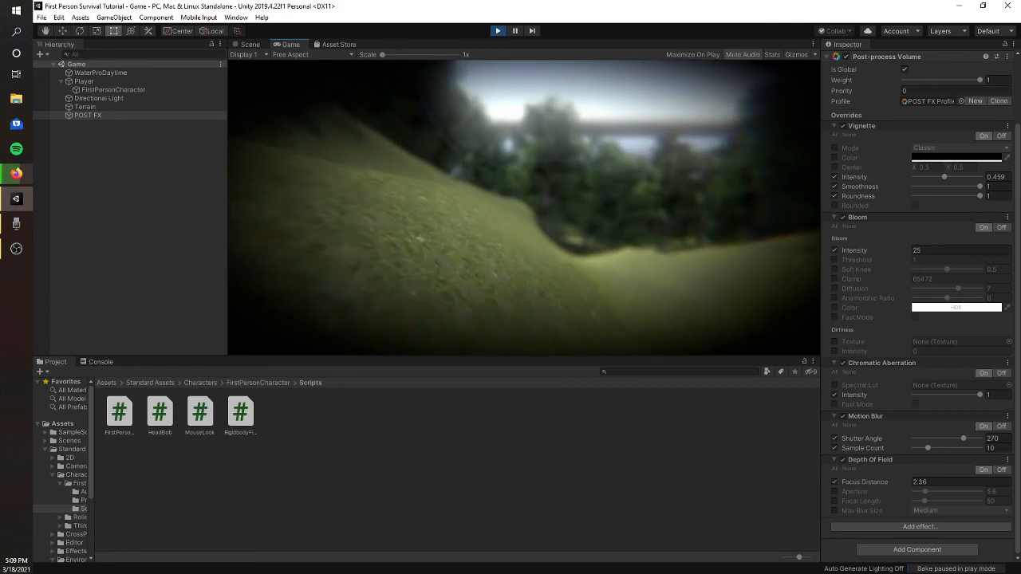
{"action": "left_click", "coordinate": [498, 30]}
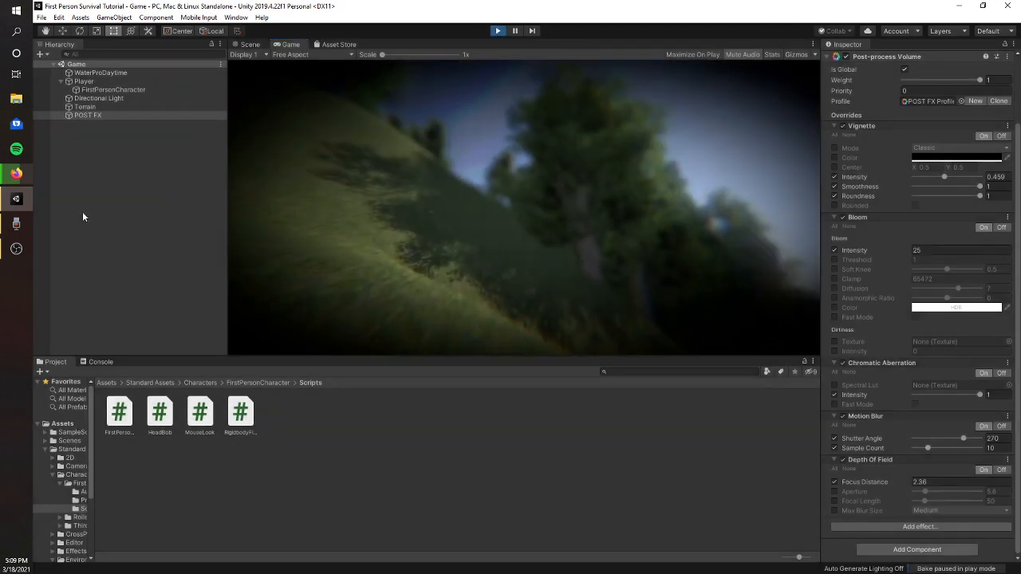
{"action": "key", "text": "alt+Tab"}
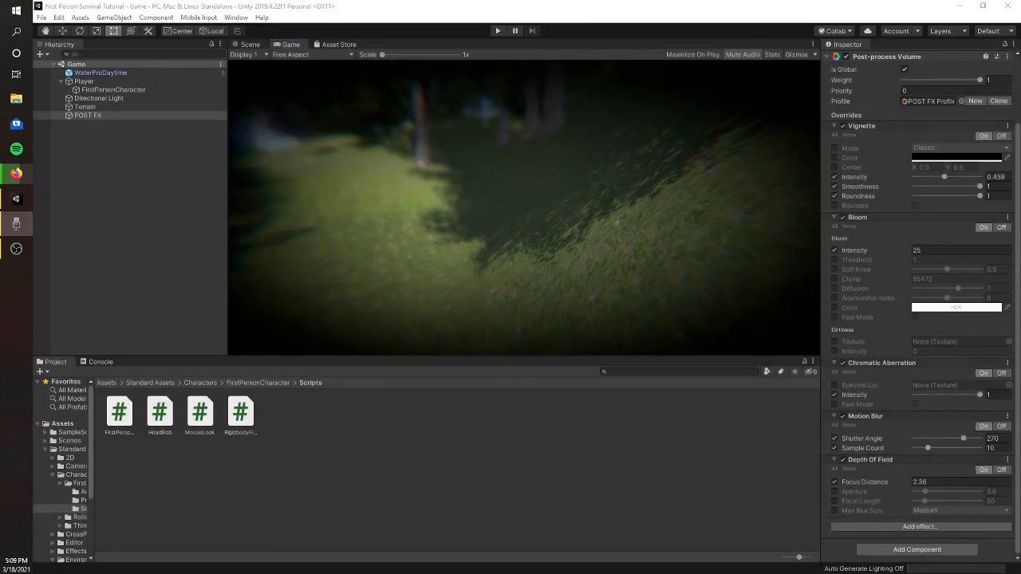